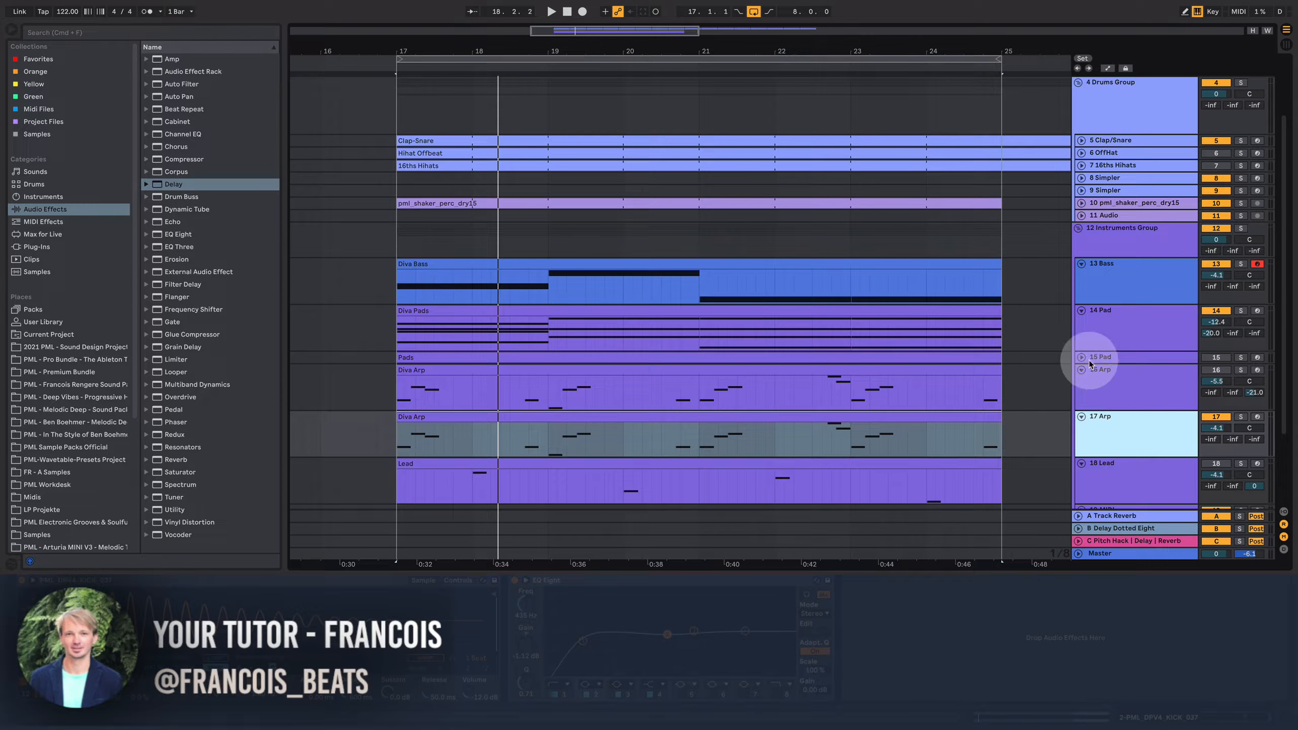
- Play the loop, solo track 17 Arp, and play it alone from bar 17
{"action": "key", "text": "space"}
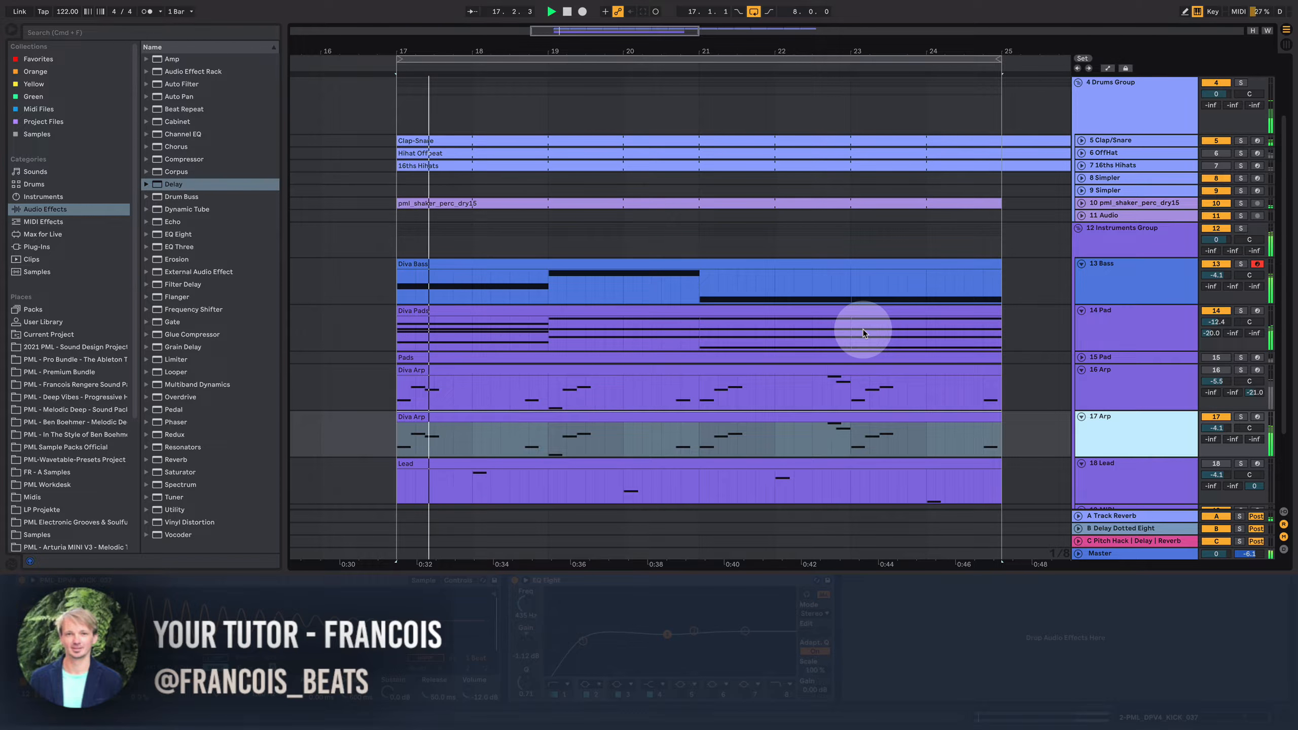
{"action": "left_click", "coordinate": [1120, 418]}
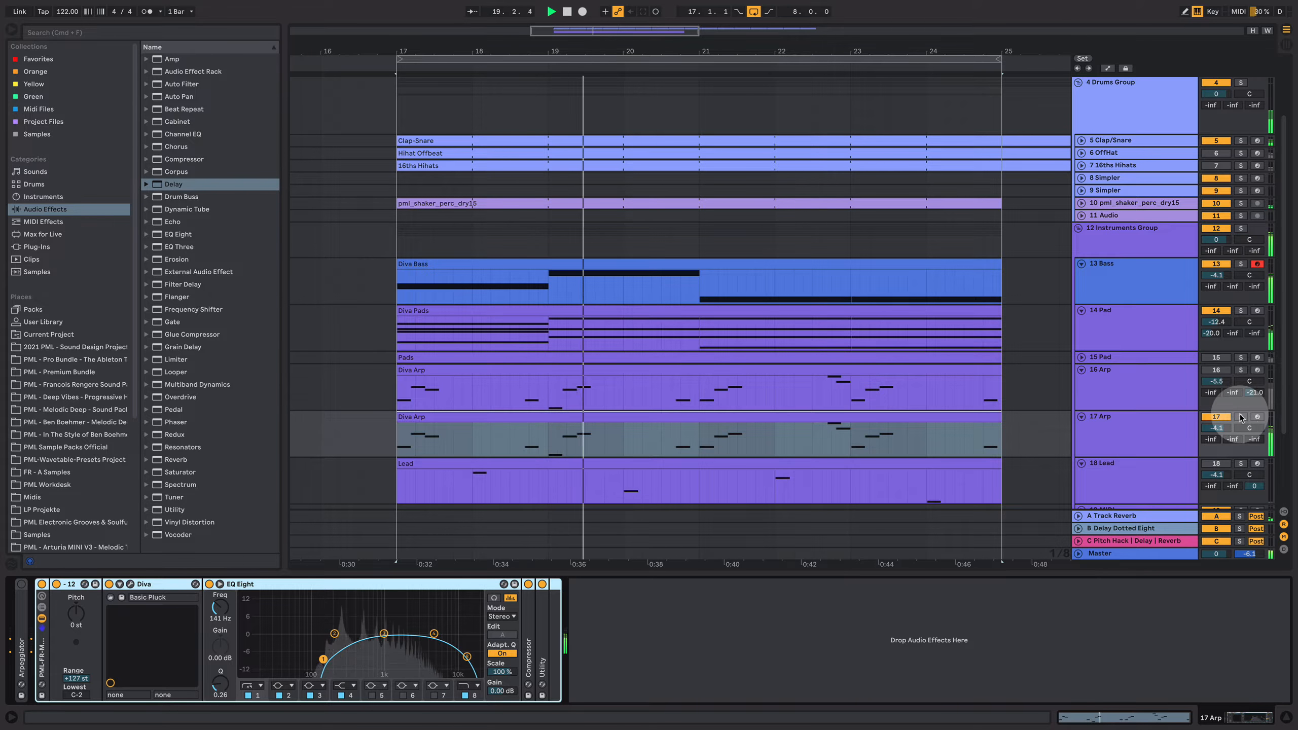
{"action": "left_click", "coordinate": [1242, 418]}
{"action": "left_click", "coordinate": [1115, 425]}
{"action": "left_click", "coordinate": [451, 447]}
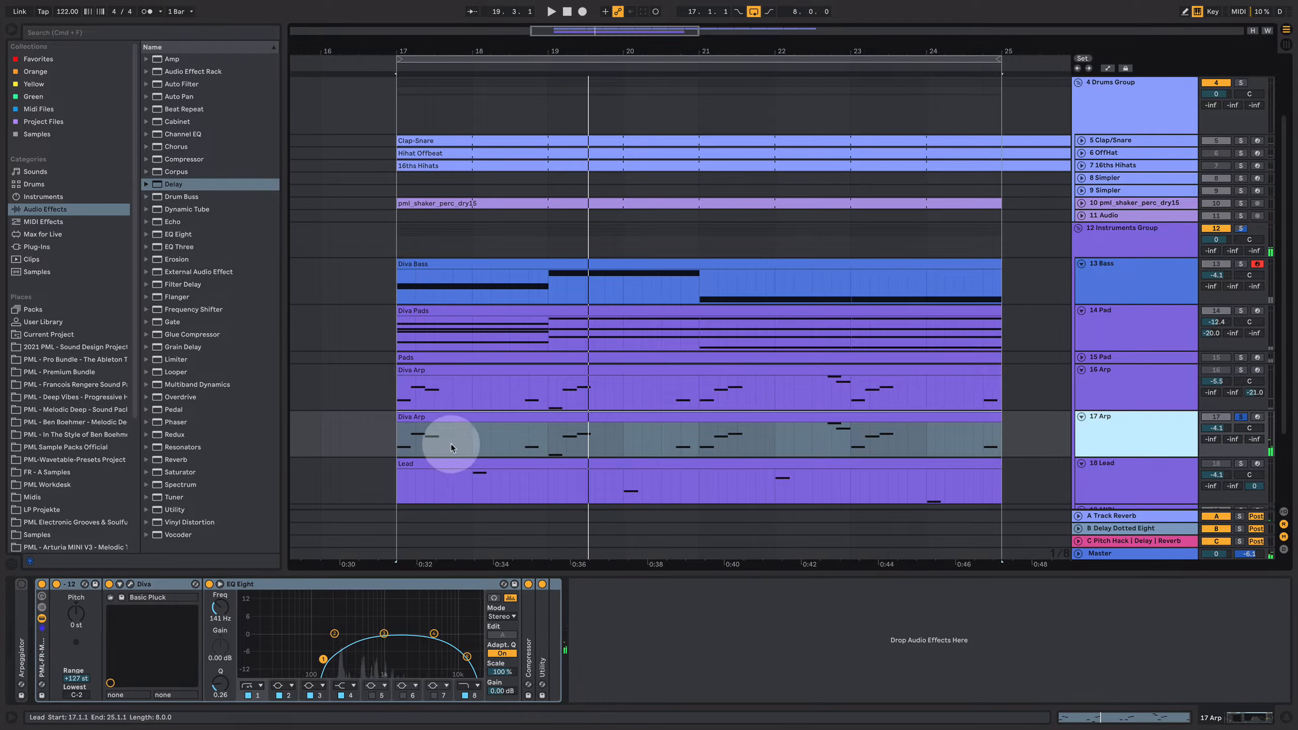
{"action": "left_click", "coordinate": [393, 436]}
{"action": "key", "text": "space"}
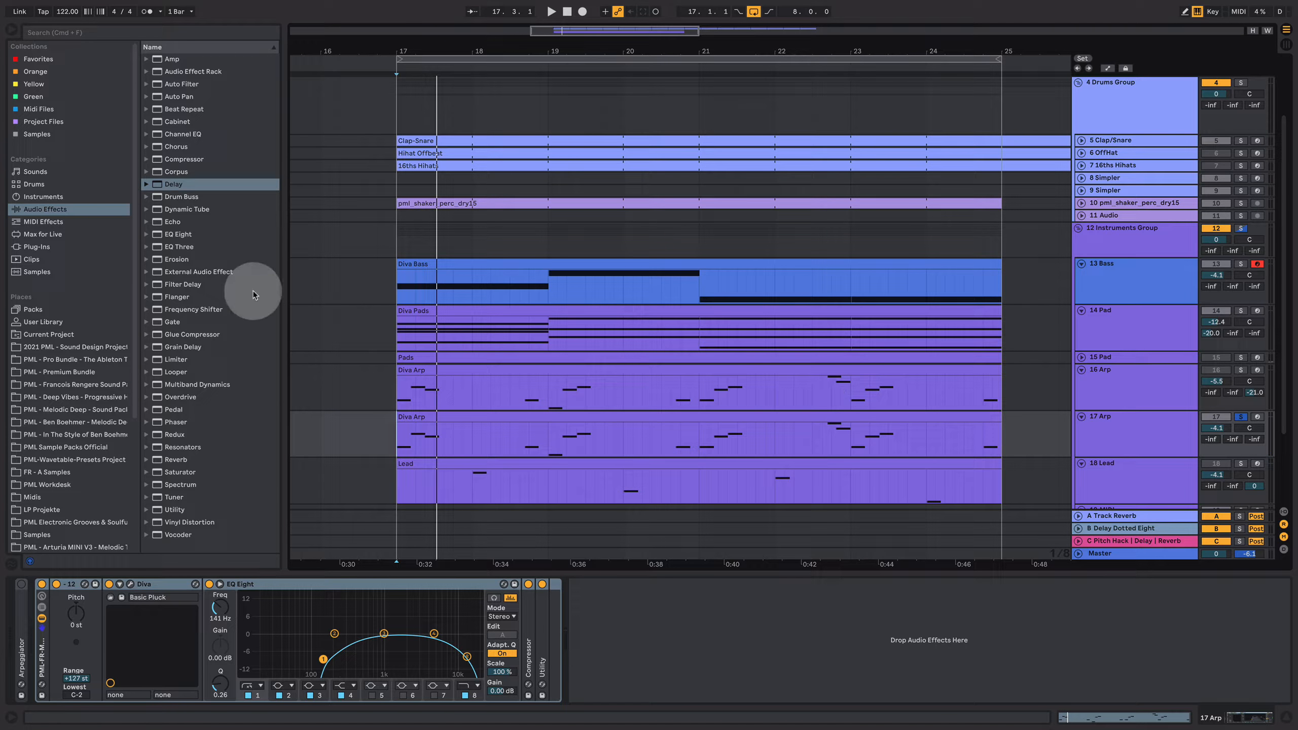
{"action": "left_click", "coordinate": [43, 234]}
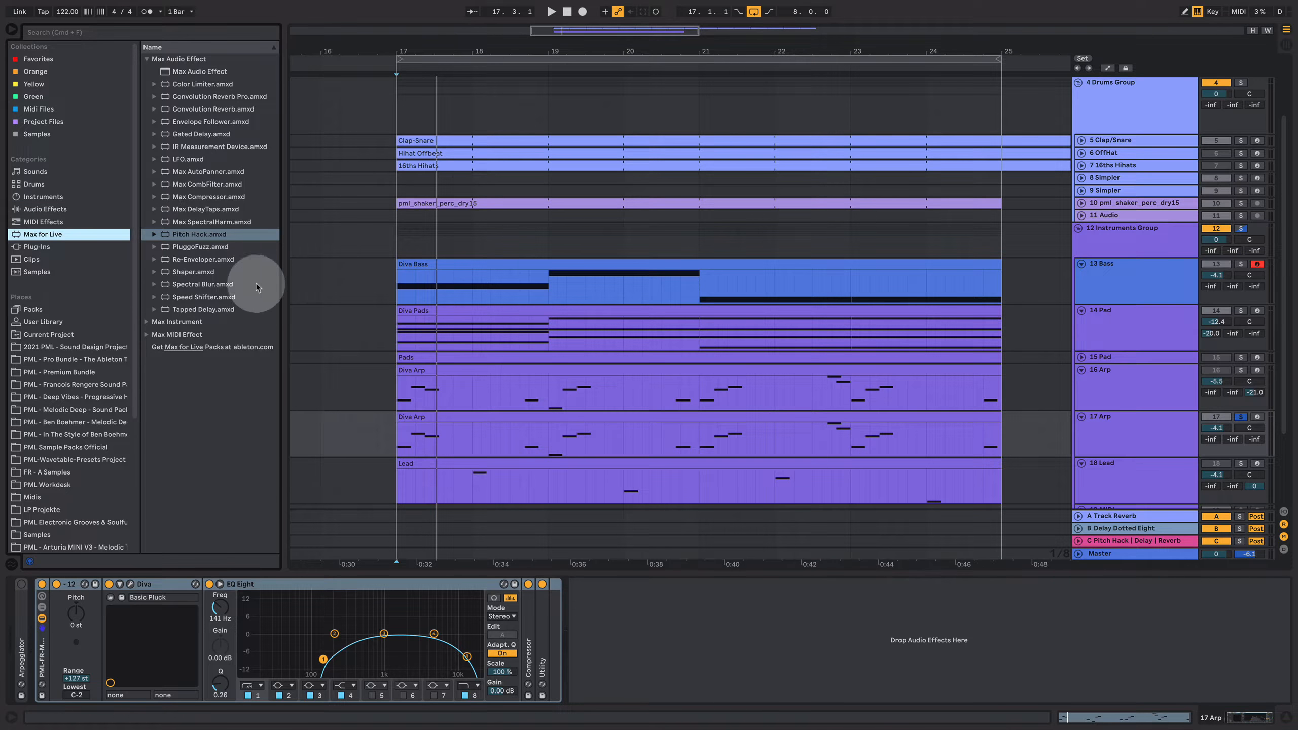
{"action": "left_click", "coordinate": [194, 235]}
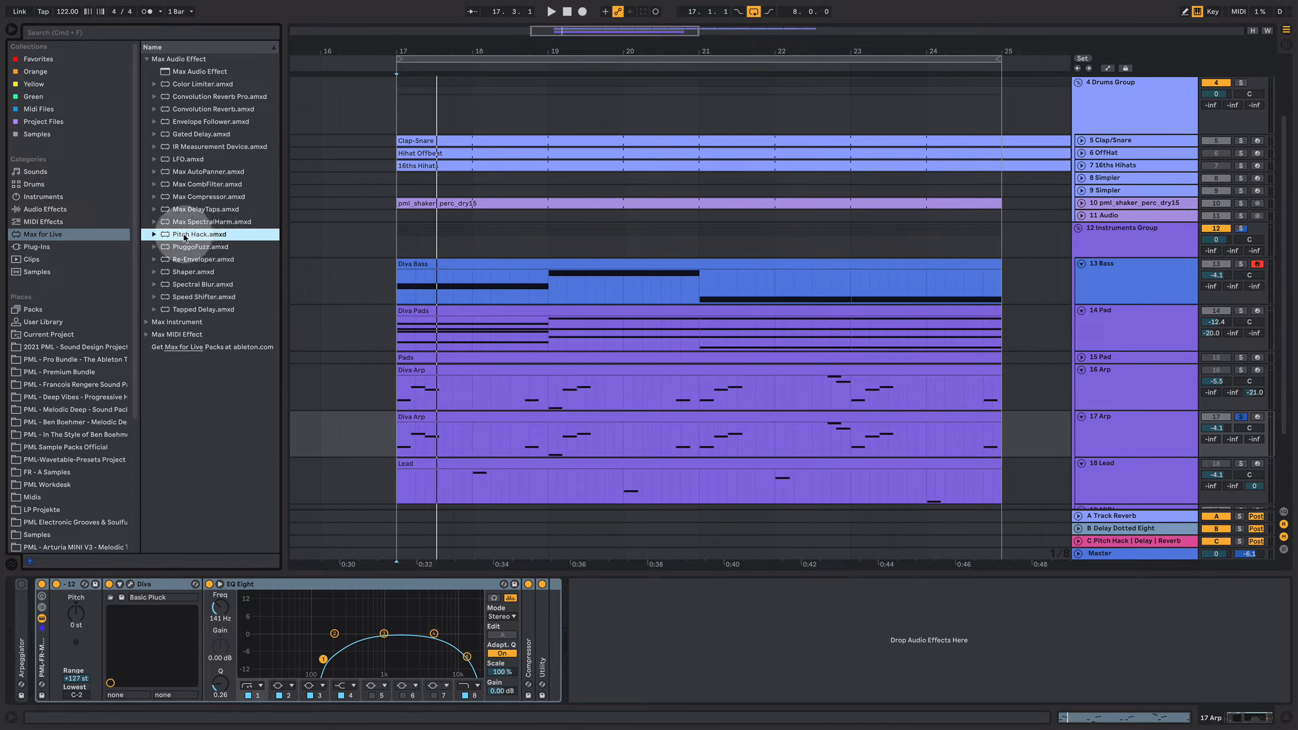
{"action": "left_click_drag", "start_coordinate": [182, 237], "coordinate": [696, 633]}
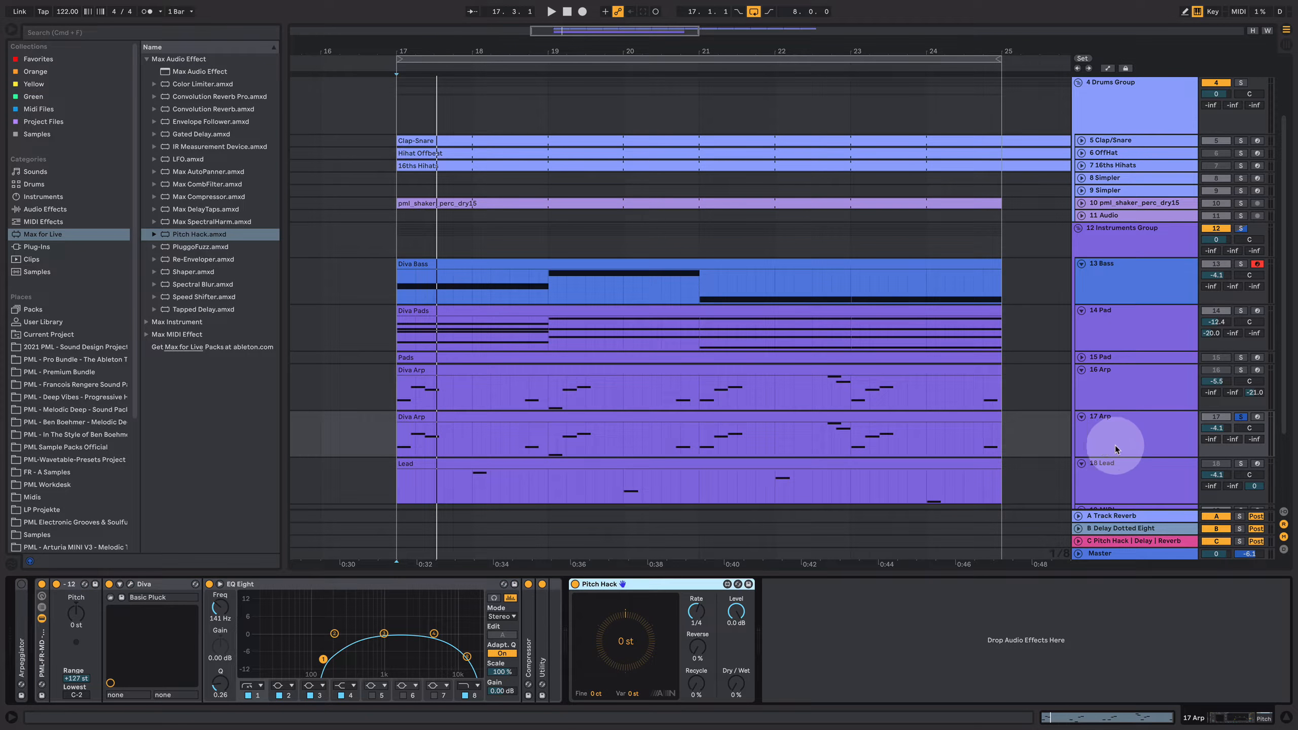
- Review the MIDI notes of track 17's Diva Arp clip, return to the track's devices, and listen to the loop
{"action": "left_click", "coordinate": [1148, 438]}
{"action": "double_click", "coordinate": [681, 418]}
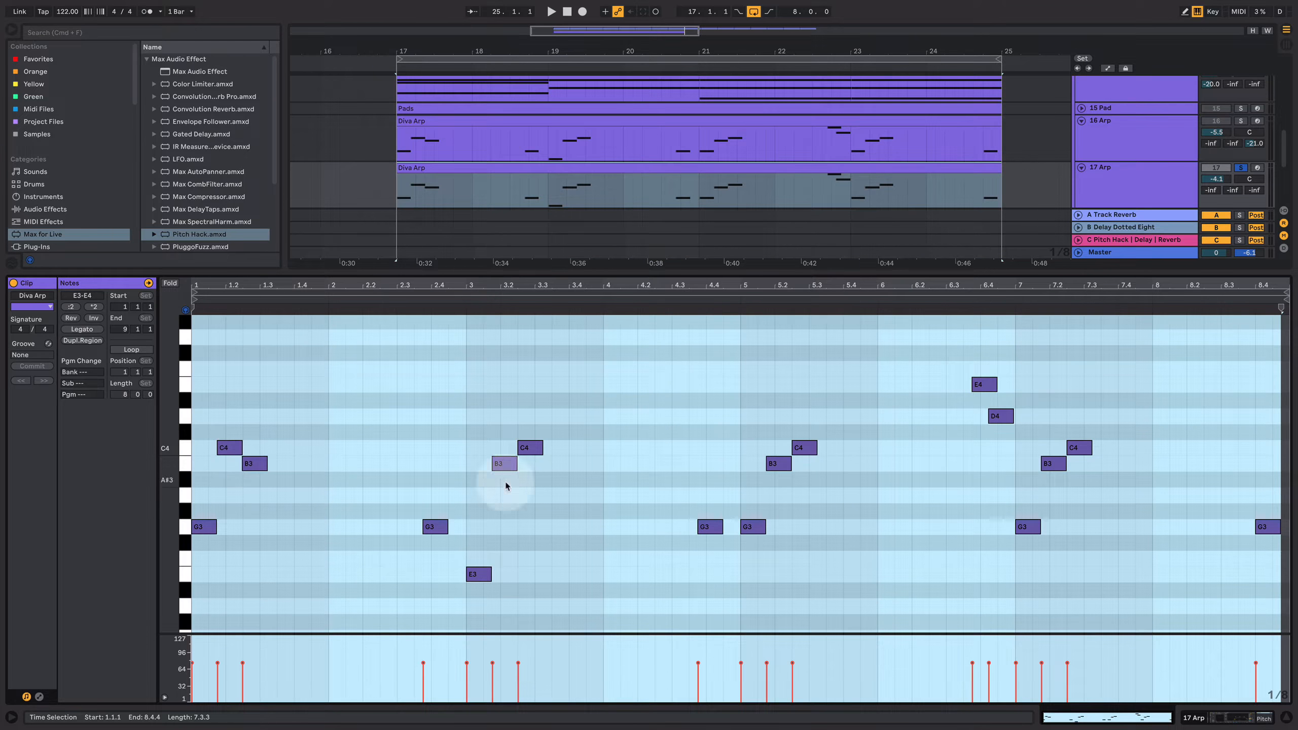
{"action": "left_click", "coordinate": [1229, 720]}
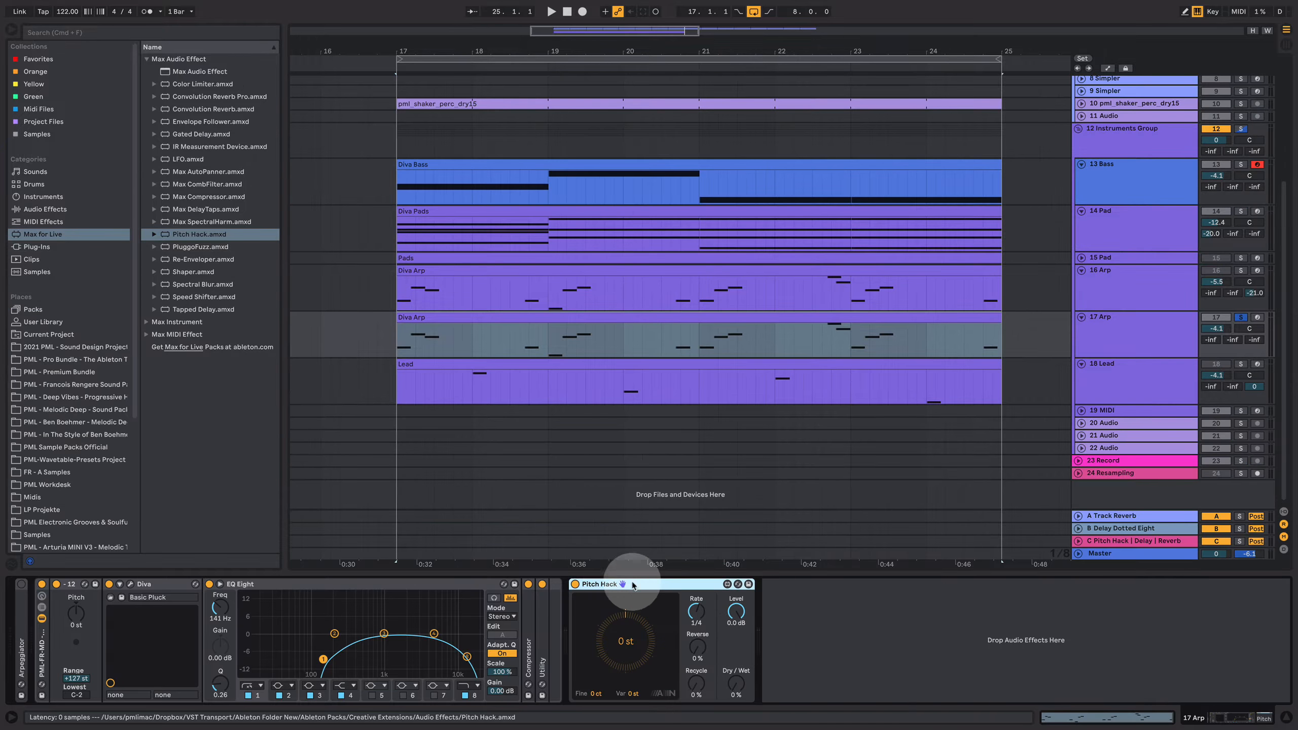
{"action": "left_click", "coordinate": [1117, 327]}
{"action": "key", "text": "space"}
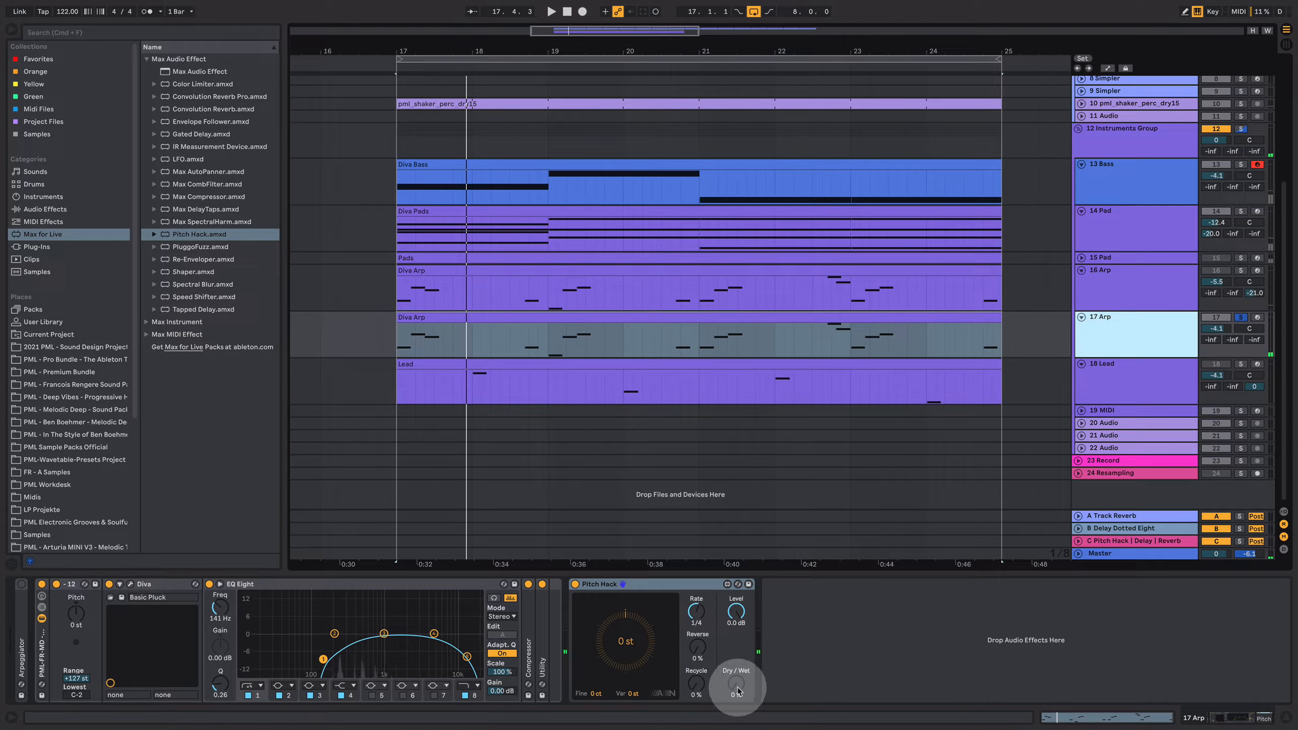
- Set Pitch Hack's Dry/Wet to 100% and its pitch to +12 st on track 17 Arp, and audition the result
{"action": "left_click_drag", "start_coordinate": [737, 691], "coordinate": [761, 605]}
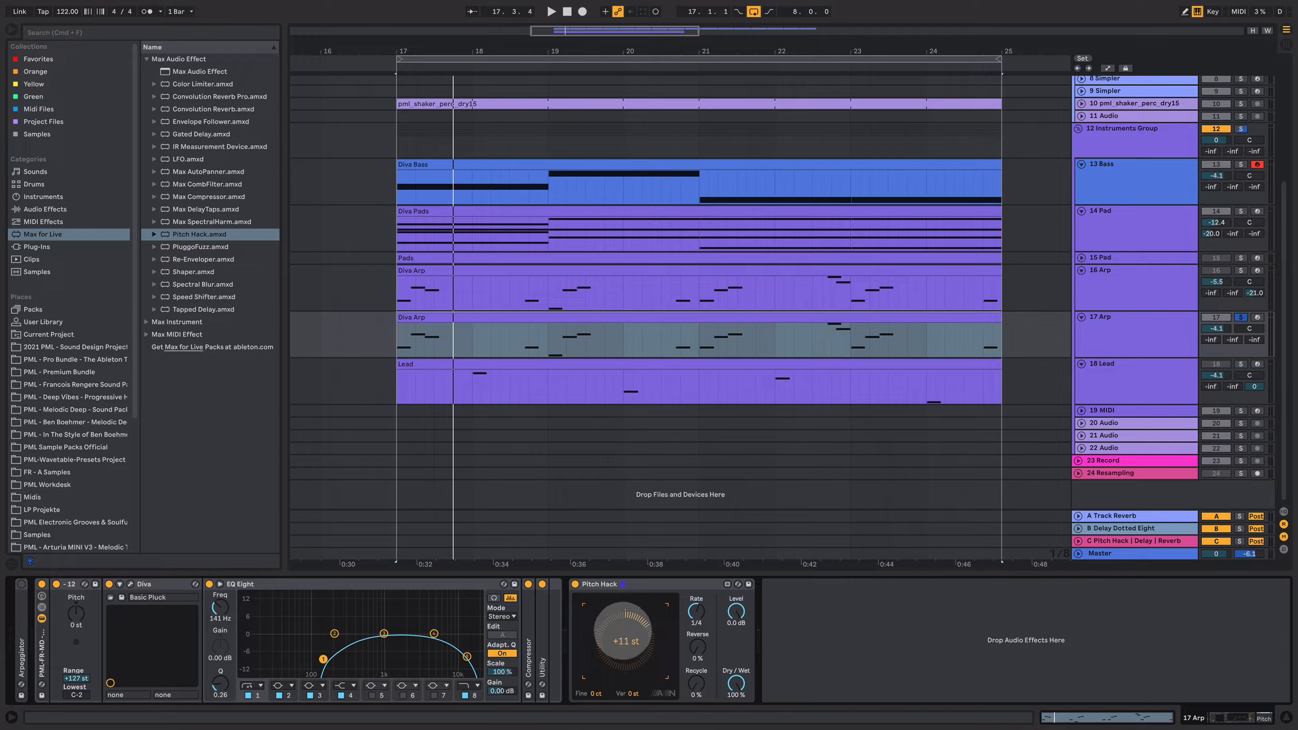
{"action": "key", "text": "space"}
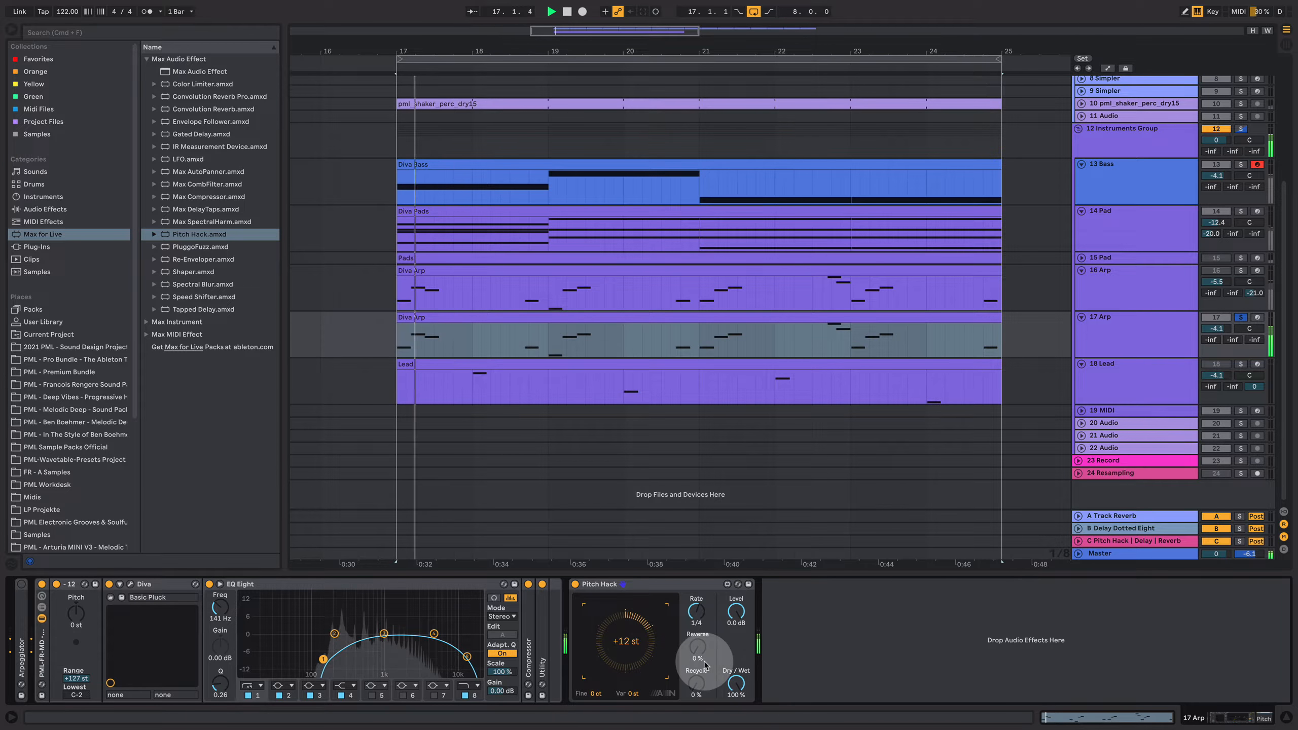
{"action": "key", "text": "space"}
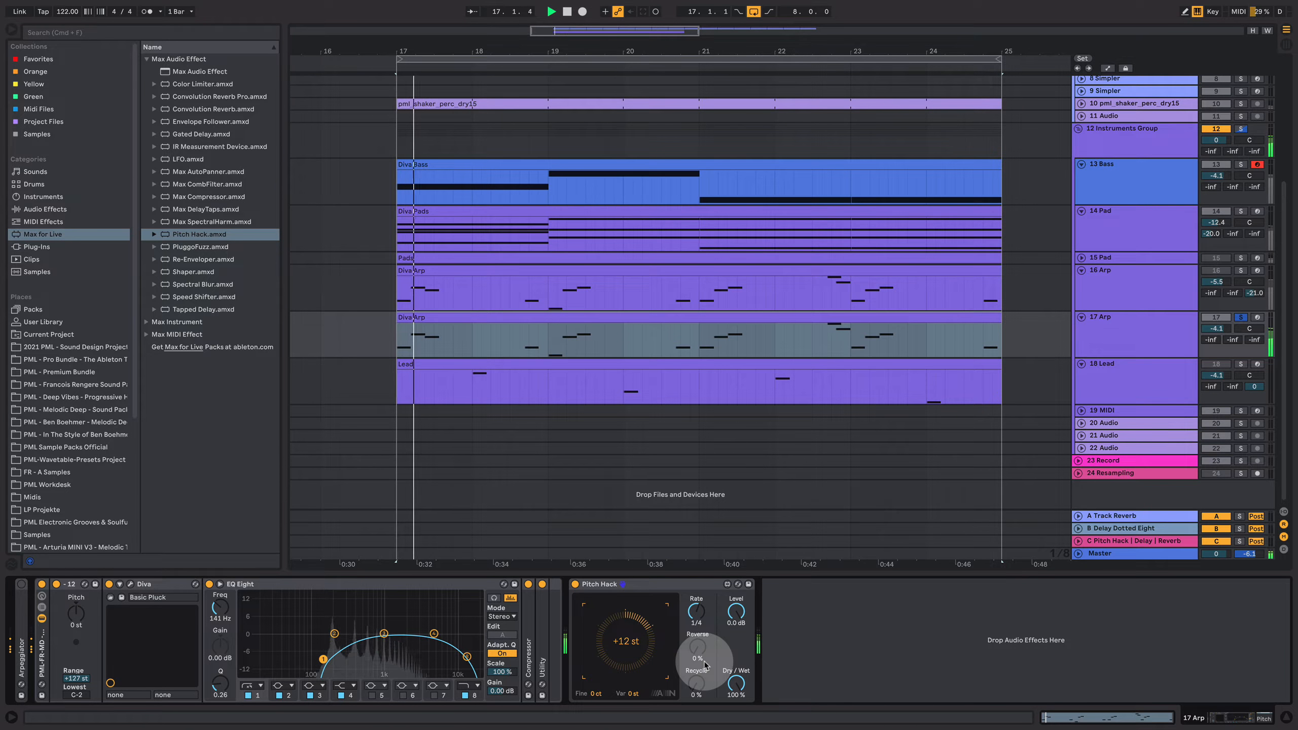
{"action": "key", "text": "space"}
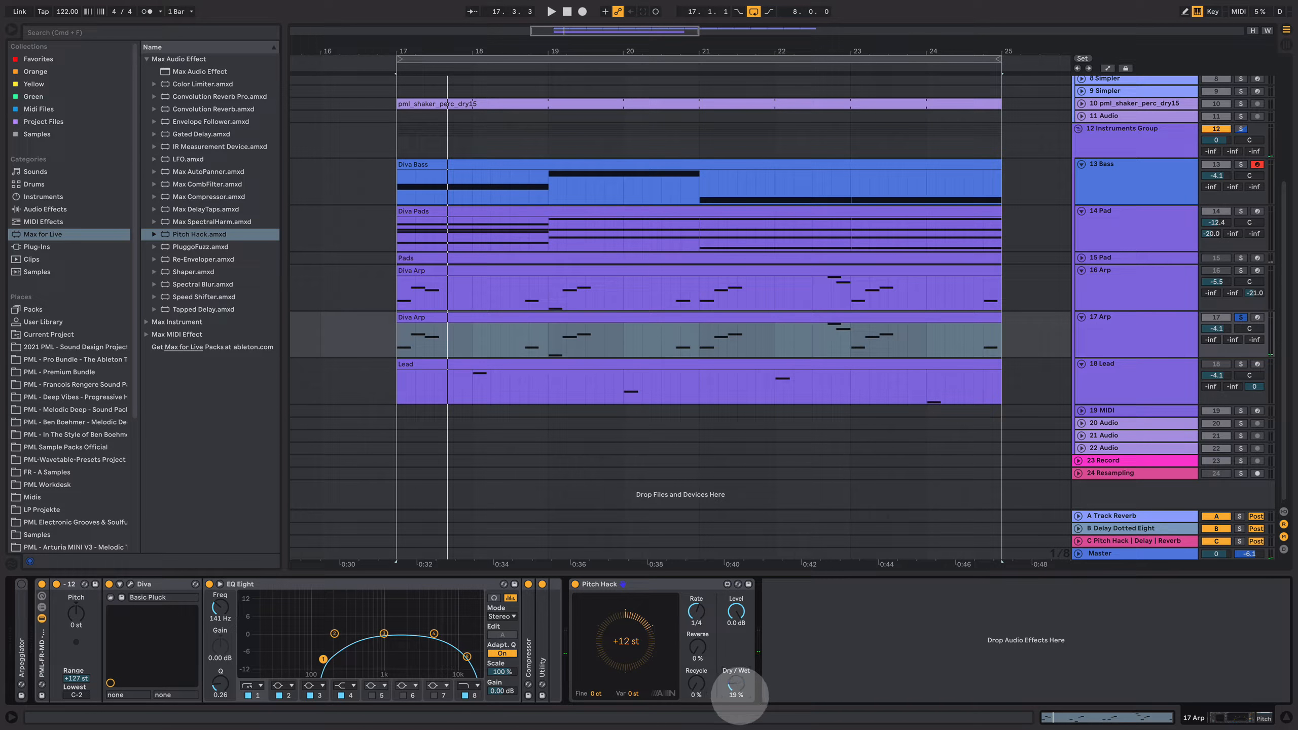
- Set Pitch Hack's Dry/Wet to 28% on track 17 Arp and listen to the blend from bar 17
{"action": "key", "text": "space"}
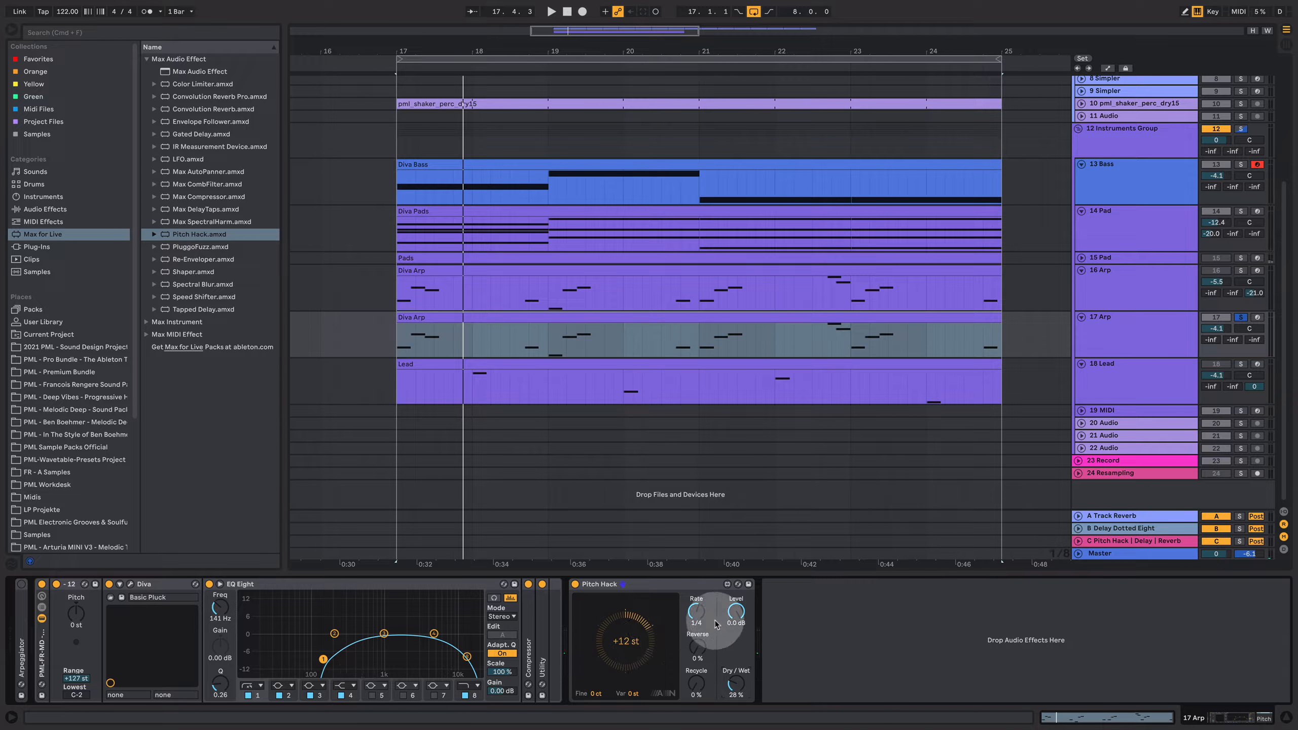
{"action": "key", "text": "space"}
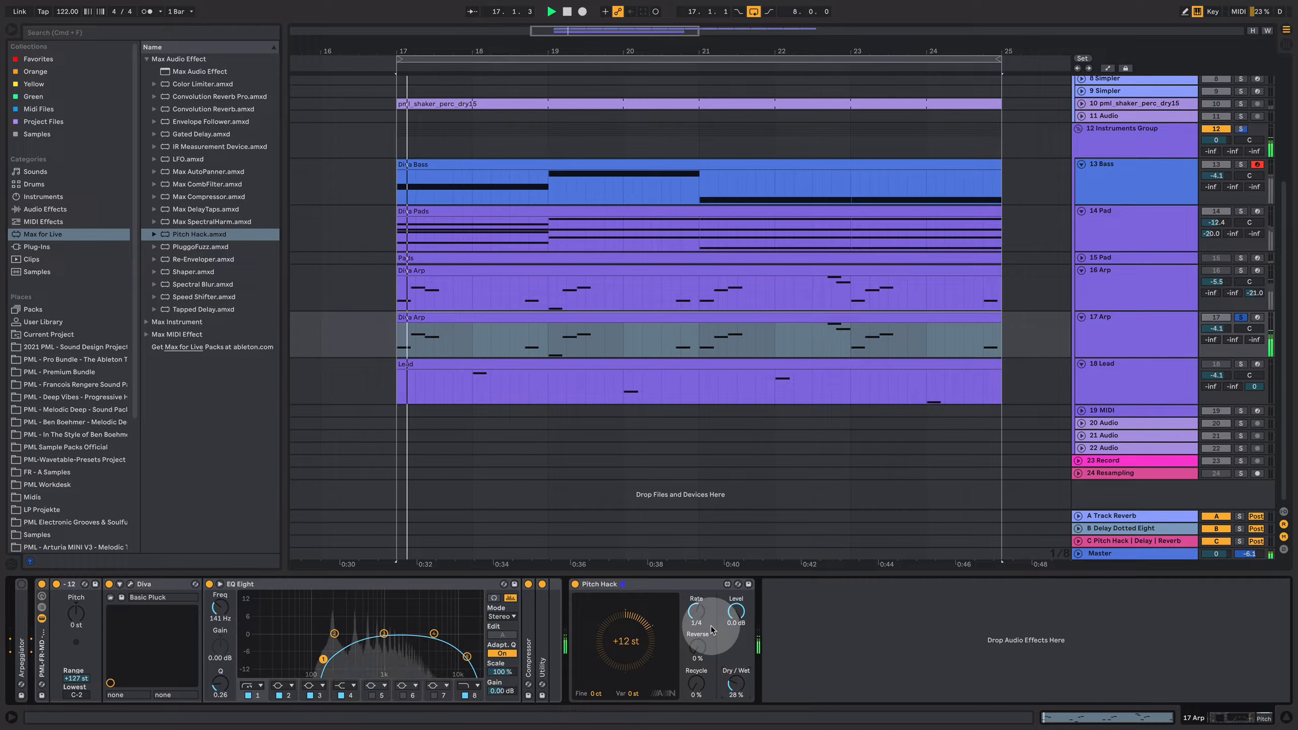
{"action": "key", "text": "space"}
{"action": "key", "text": "space"}
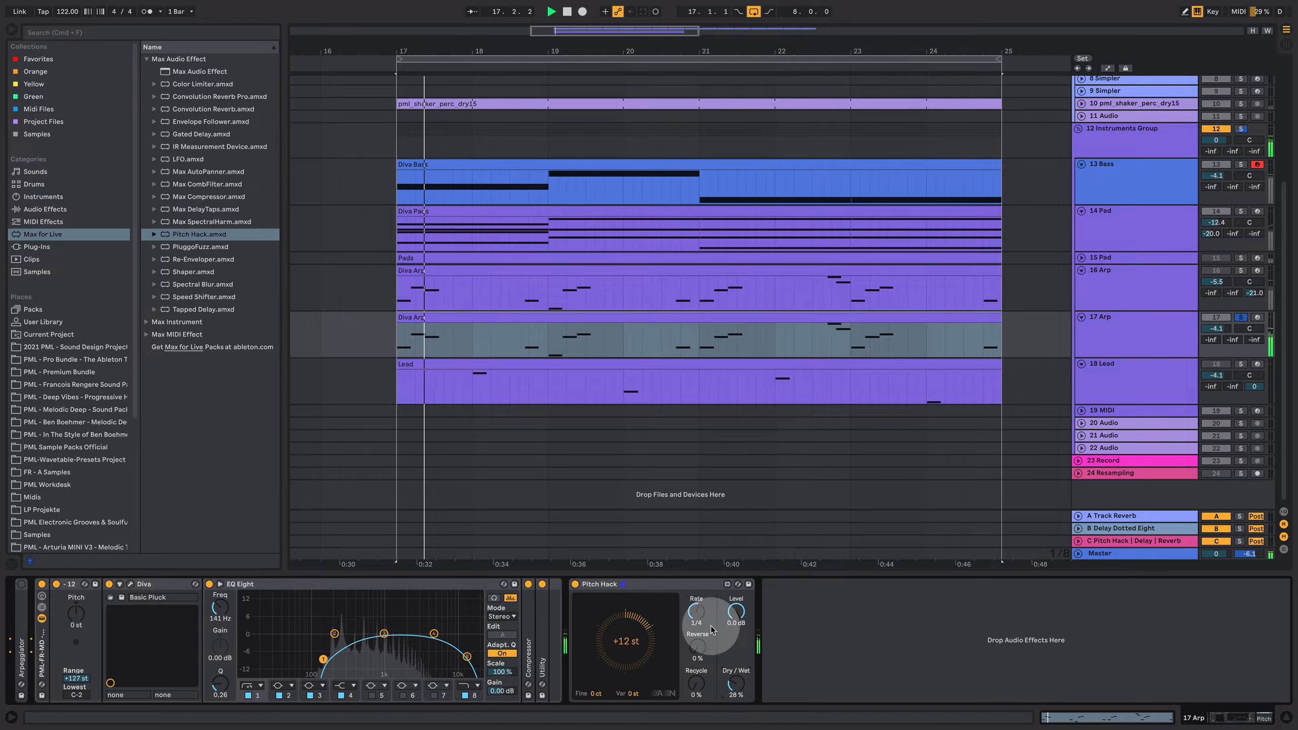
- Try longer Pitch Hack rates on track 17 Arp, set the Rate to 1/1, and audition the delay
{"action": "key", "text": "space"}
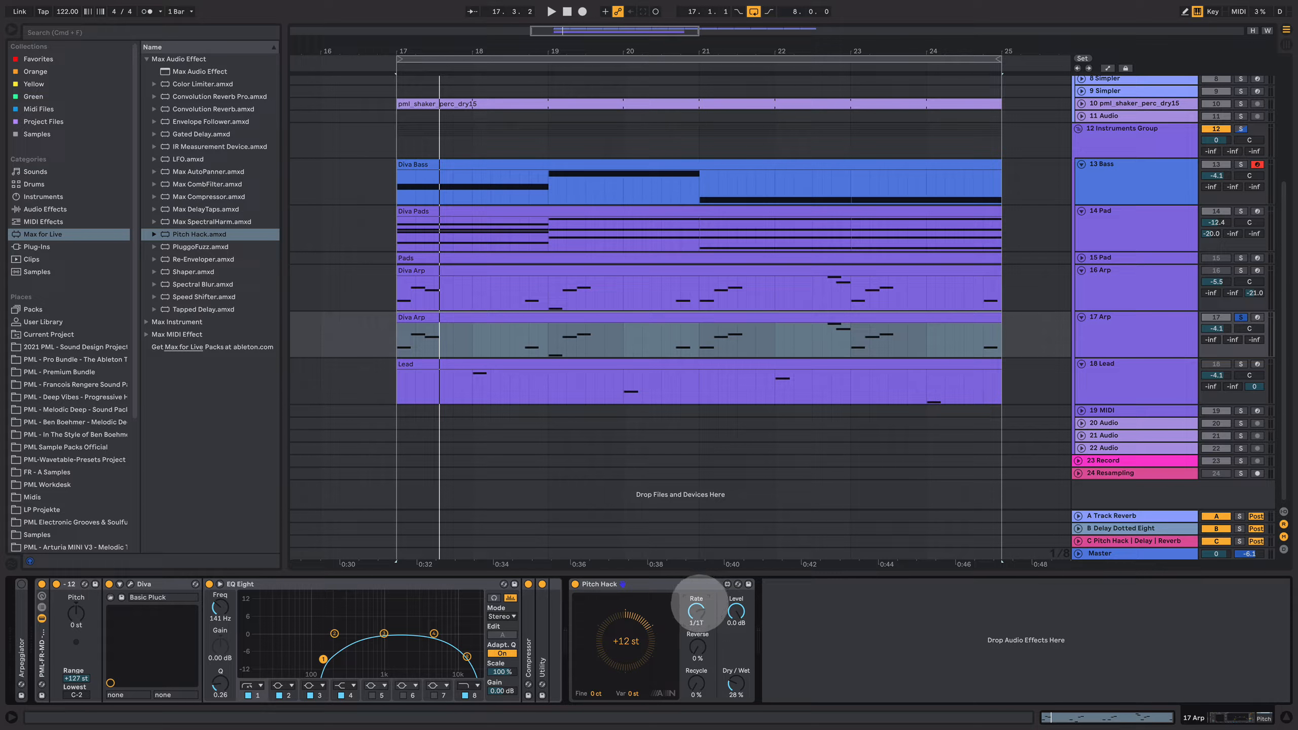
{"action": "key", "text": "space"}
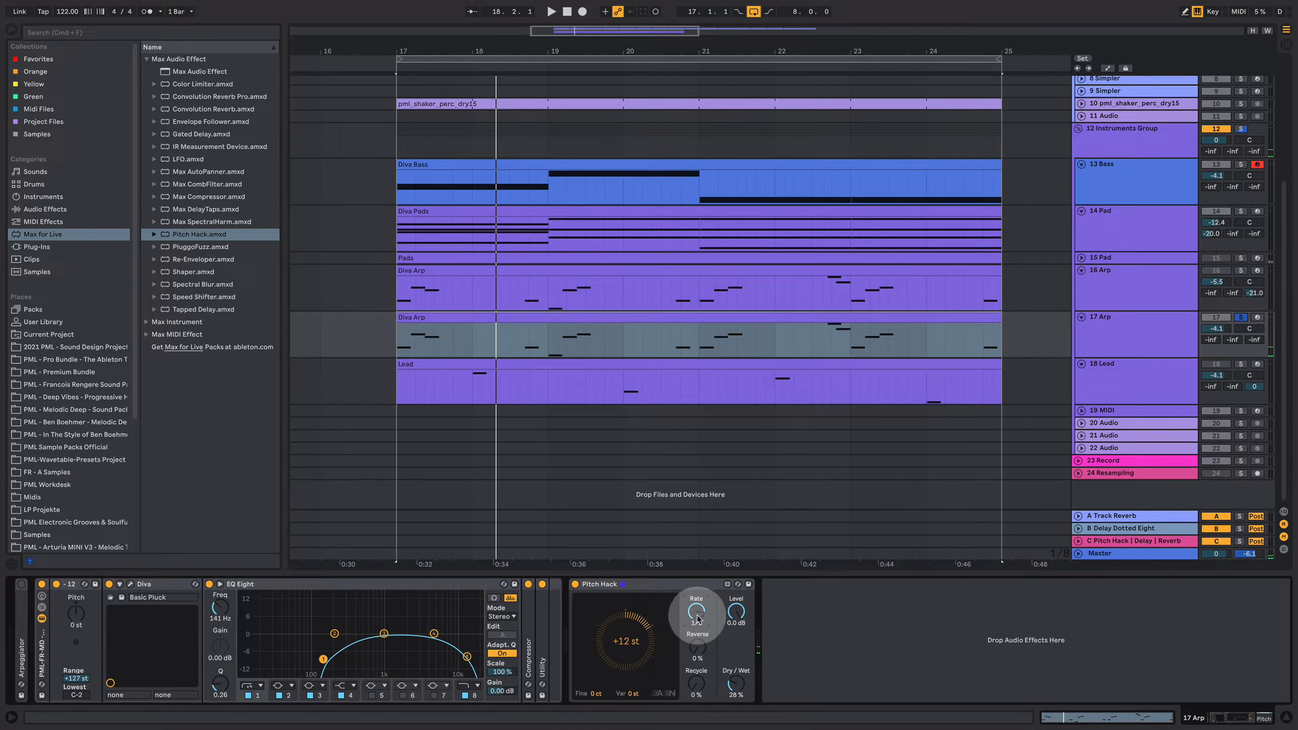
{"action": "key", "text": "space"}
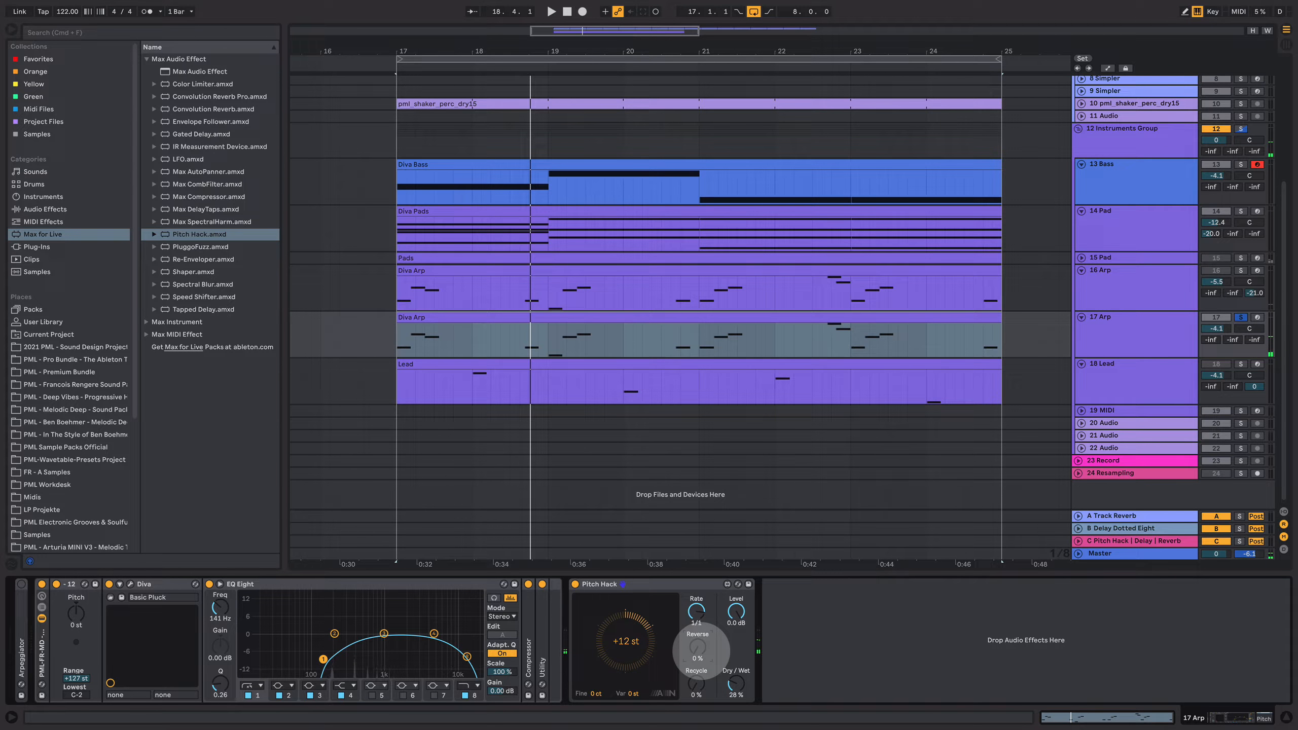
- Set Pitch Hack's Reverse to 42% and Recycle to 36% on track 17 Arp while auditioning the loop
{"action": "key", "text": "space"}
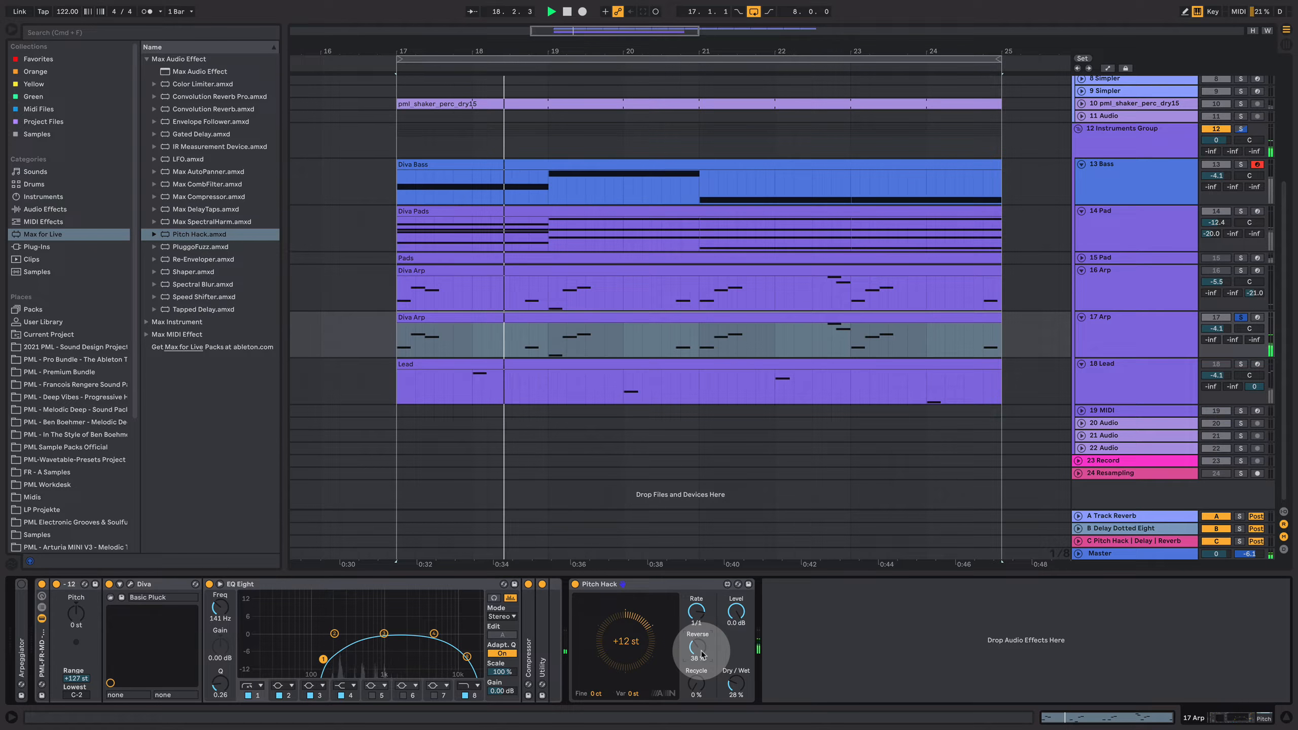
{"action": "scroll", "coordinate": [702, 655], "scroll_direction": "up", "scroll_amount": 5}
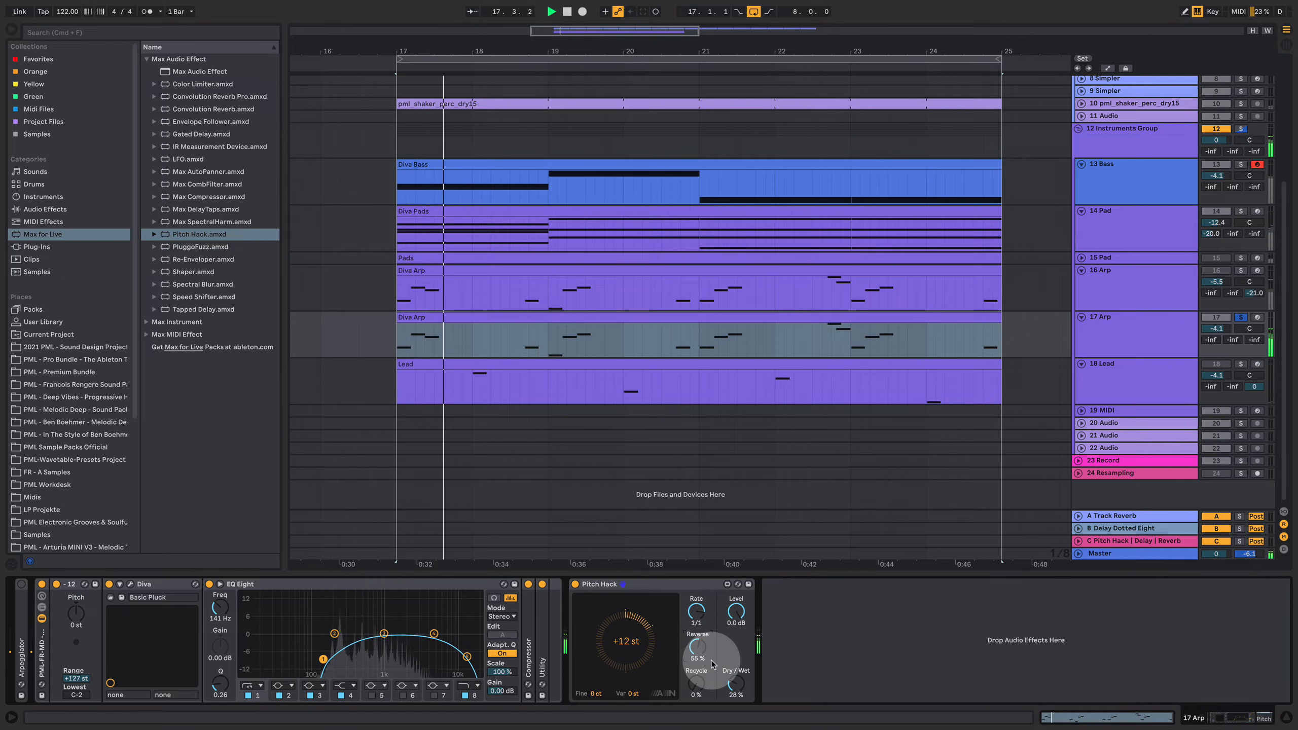
{"action": "left_click_drag", "start_coordinate": [712, 661], "coordinate": [703, 662]}
{"action": "key", "text": "space"}
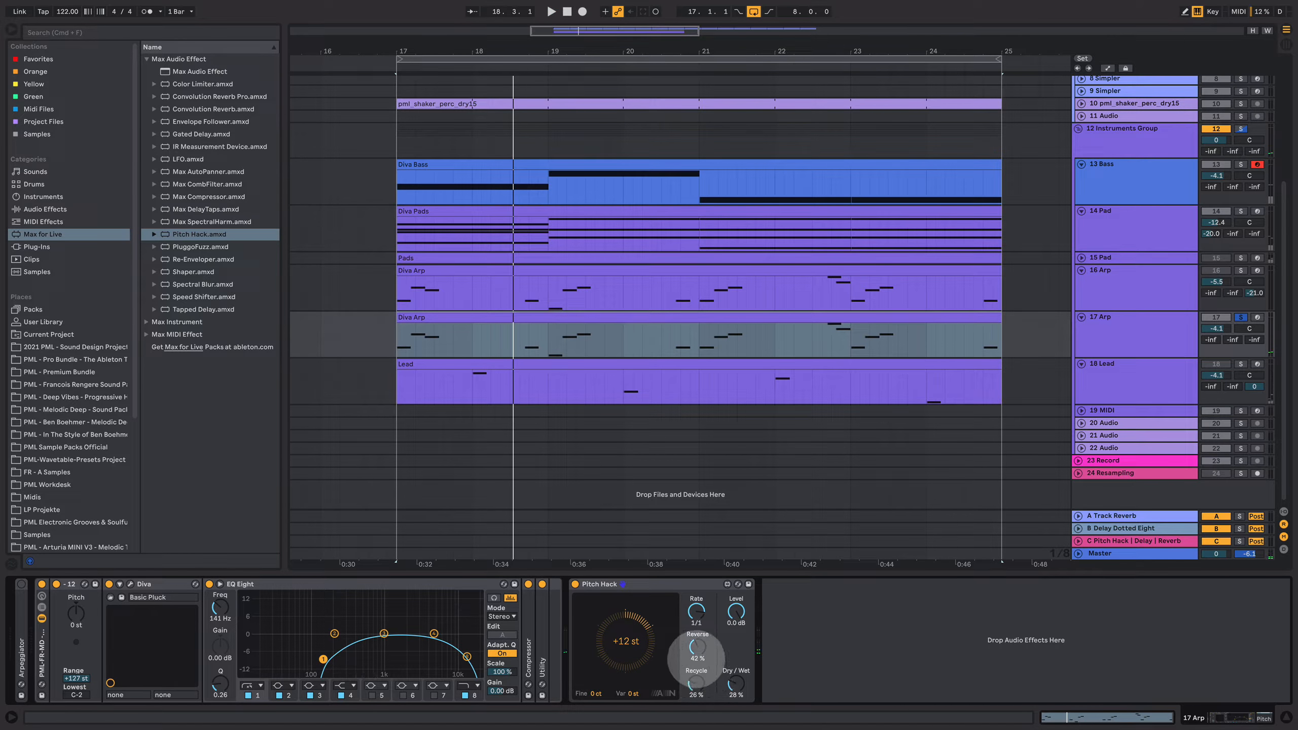
{"action": "key", "text": "space"}
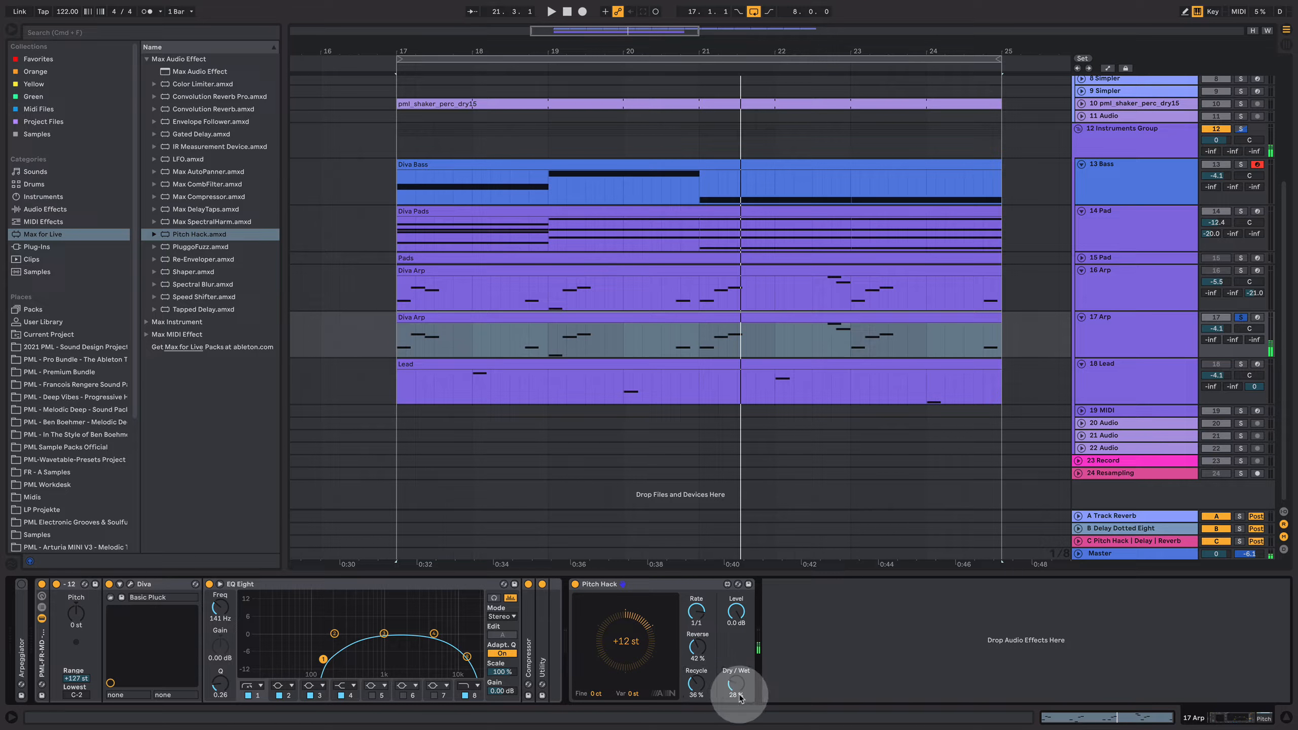
- Lower Pitch Hack's Dry/Wet to 4% and delete the effect from track 17 Arp
{"action": "left_click_drag", "start_coordinate": [738, 689], "coordinate": [736, 697]}
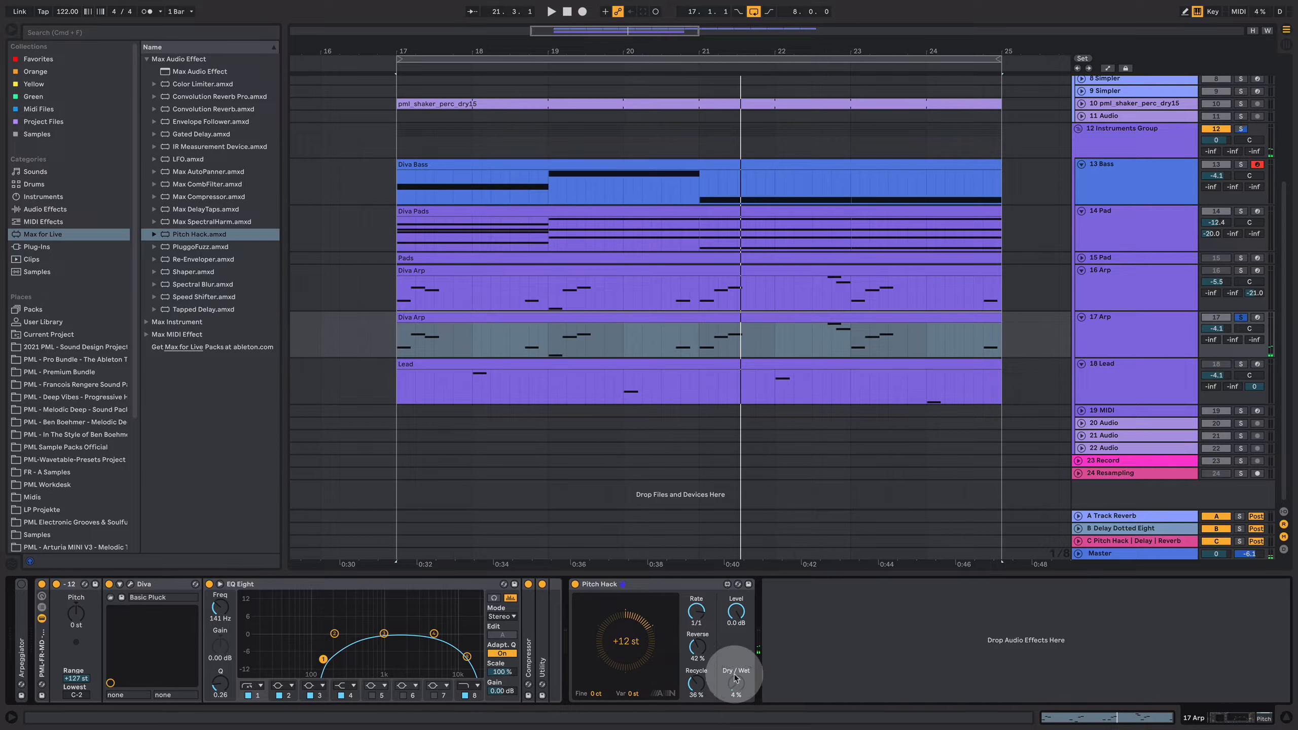
{"action": "left_click", "coordinate": [682, 583]}
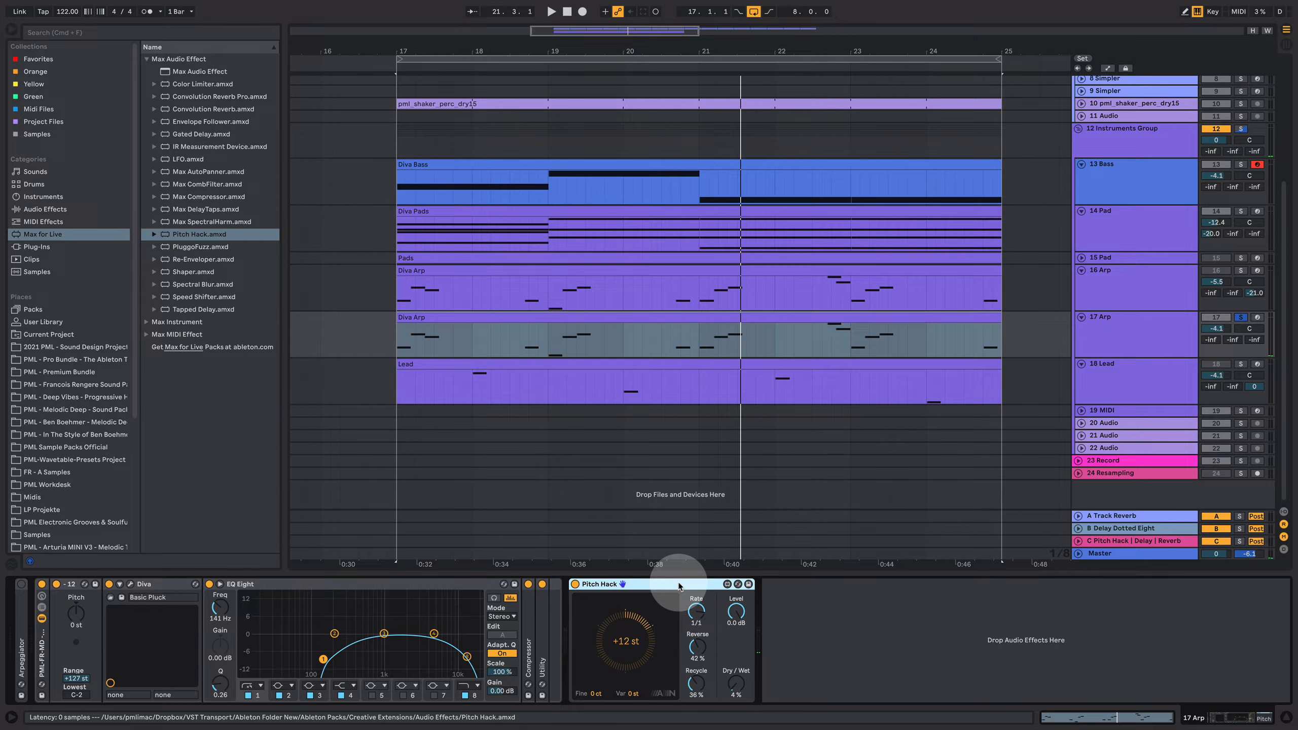
{"action": "key", "text": "Delete"}
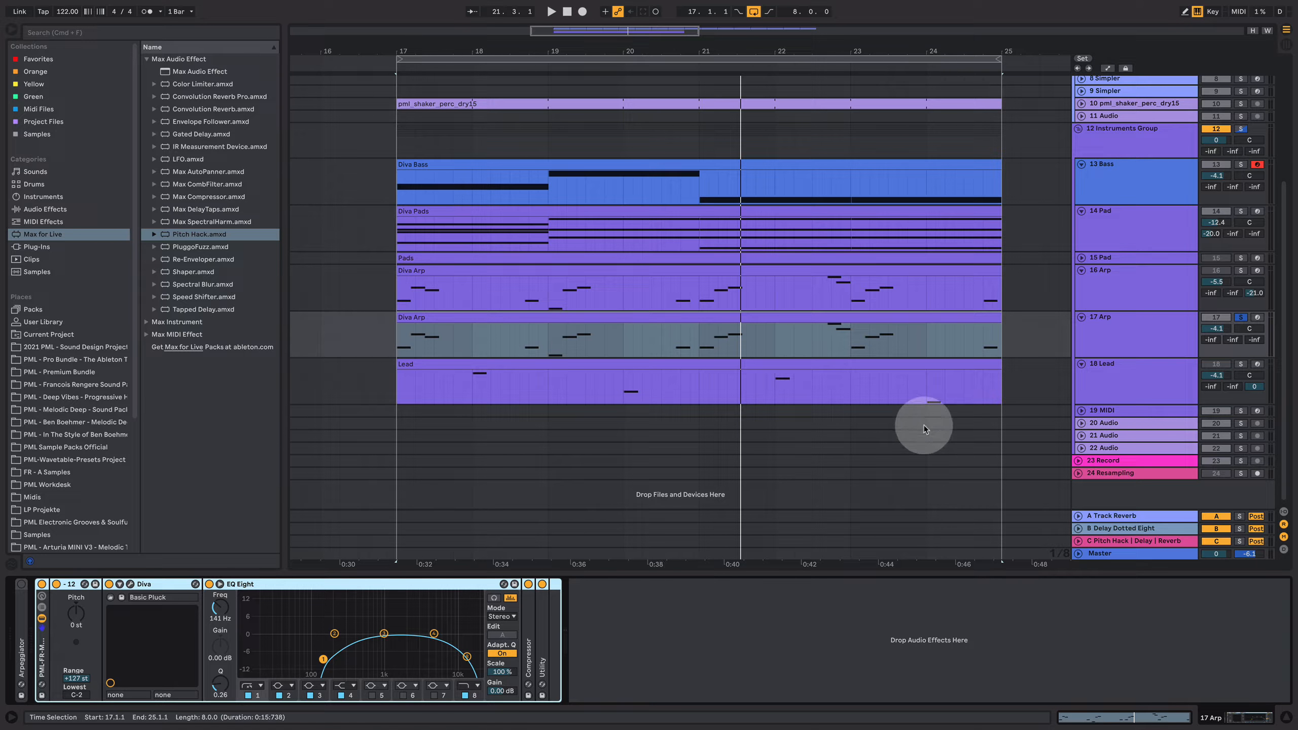
- Insert a new return track below return track C
{"action": "left_click", "coordinate": [1119, 352]}
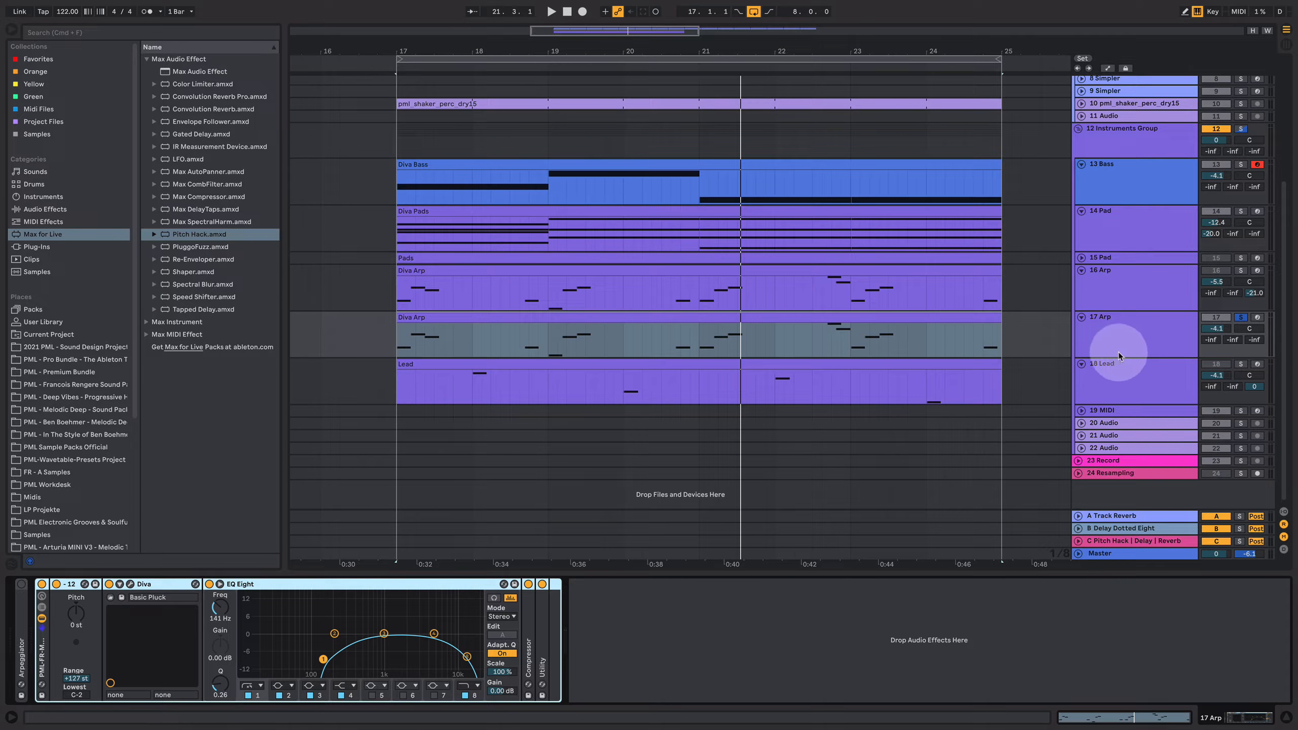
{"action": "left_click", "coordinate": [1151, 496]}
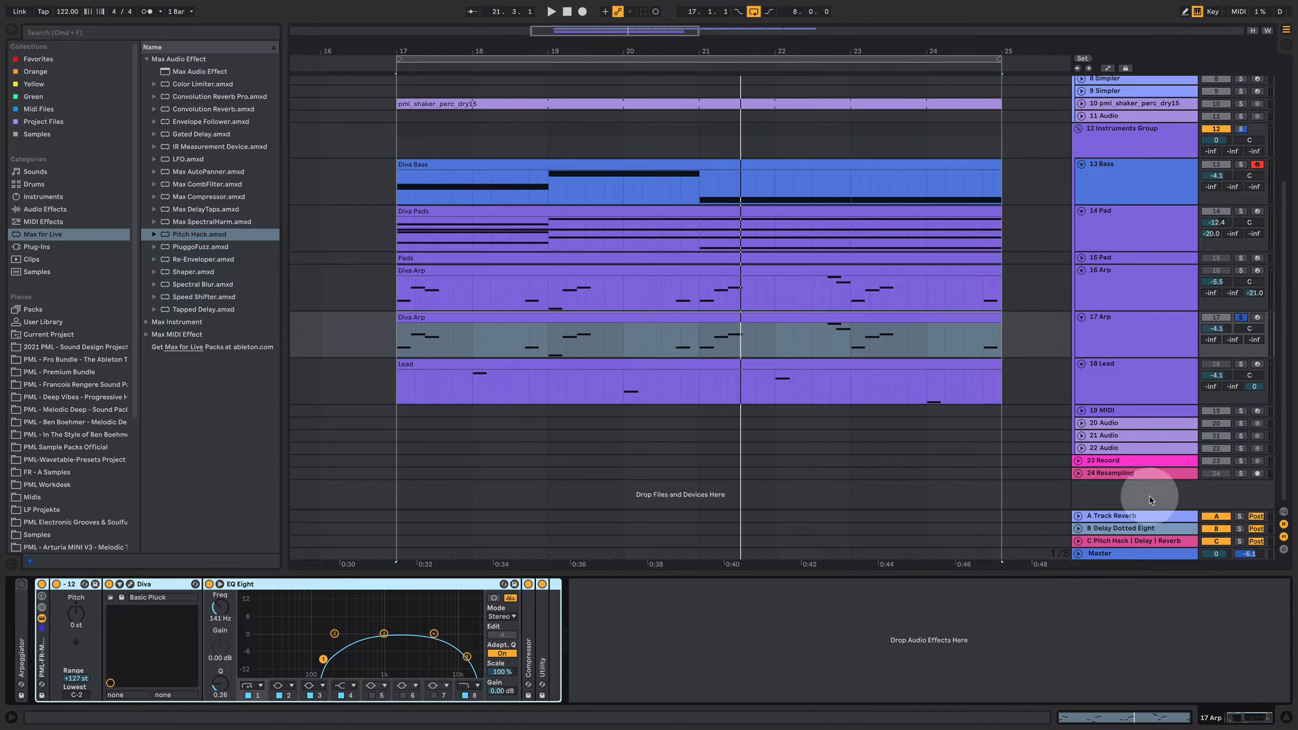
{"action": "right_click", "coordinate": [1118, 541]}
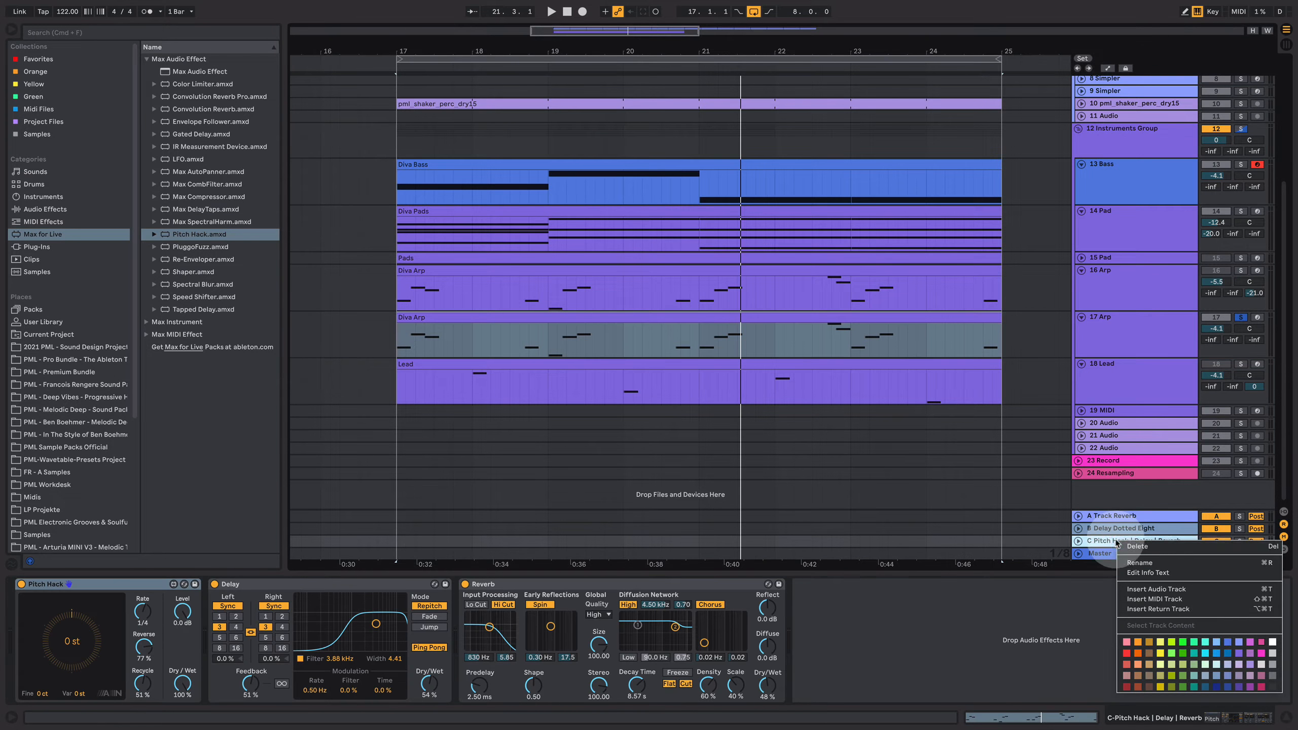
{"action": "left_click", "coordinate": [1191, 610]}
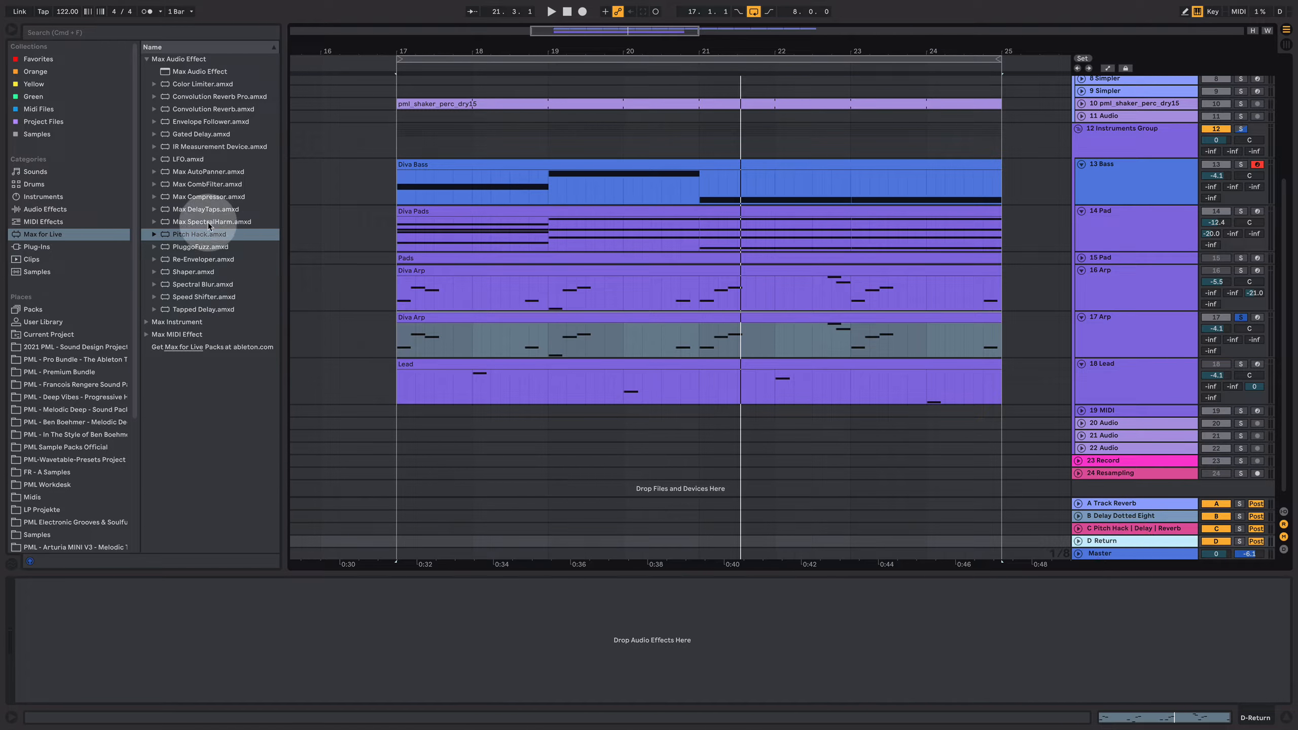
- Add Pitch Hack to return track D with Dry/Wet at 100%, Reverse at 80% and Recycle at 44%
{"action": "left_click_drag", "start_coordinate": [208, 223], "coordinate": [199, 621]}
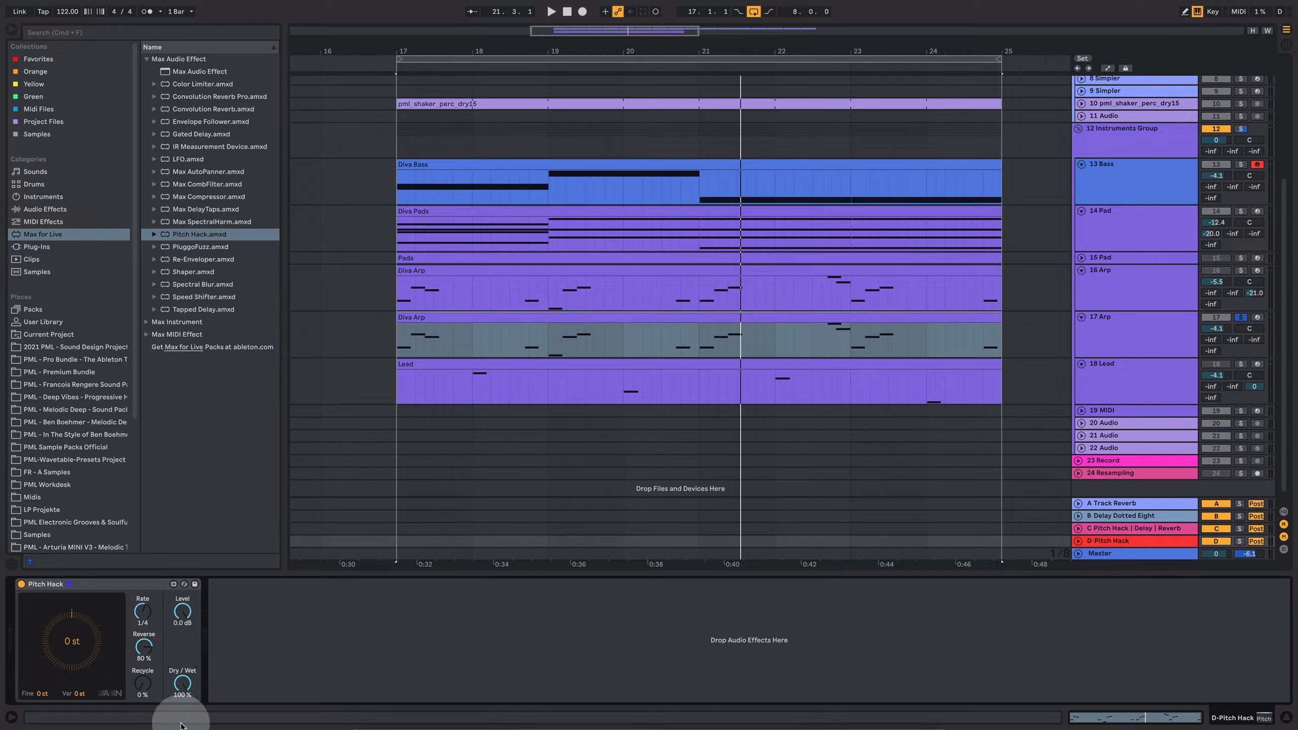
{"action": "left_click_drag", "start_coordinate": [143, 685], "coordinate": [150, 654]}
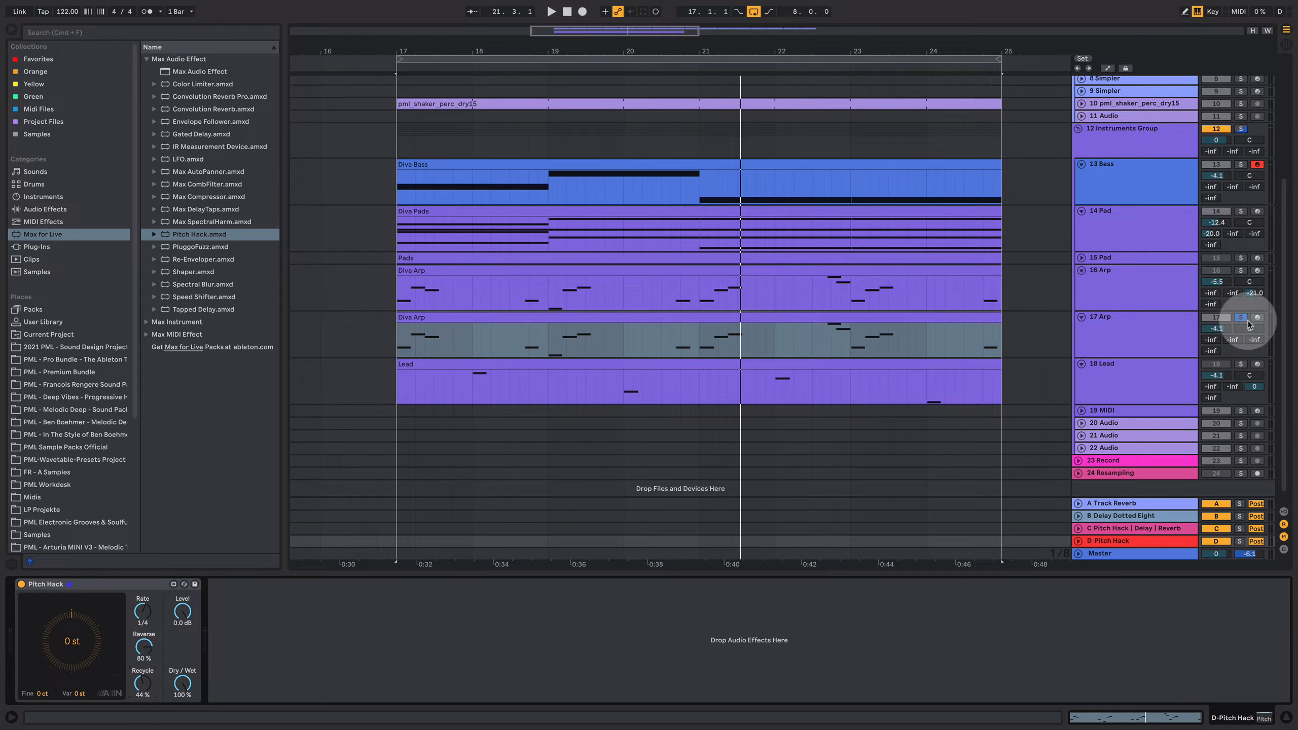
- Send track 17 Arp to return track D, audition it at 0 dB, and set the send to -4.7 dB
{"action": "mouse_move", "coordinate": [1214, 353]}
{"action": "left_mouse_down"}
{"action": "mouse_move", "coordinate": [1214, 327]}
{"action": "mouse_move", "coordinate": [1213, 358]}
{"action": "left_mouse_up"}
{"action": "left_click", "coordinate": [1130, 325]}
{"action": "key", "text": "space"}
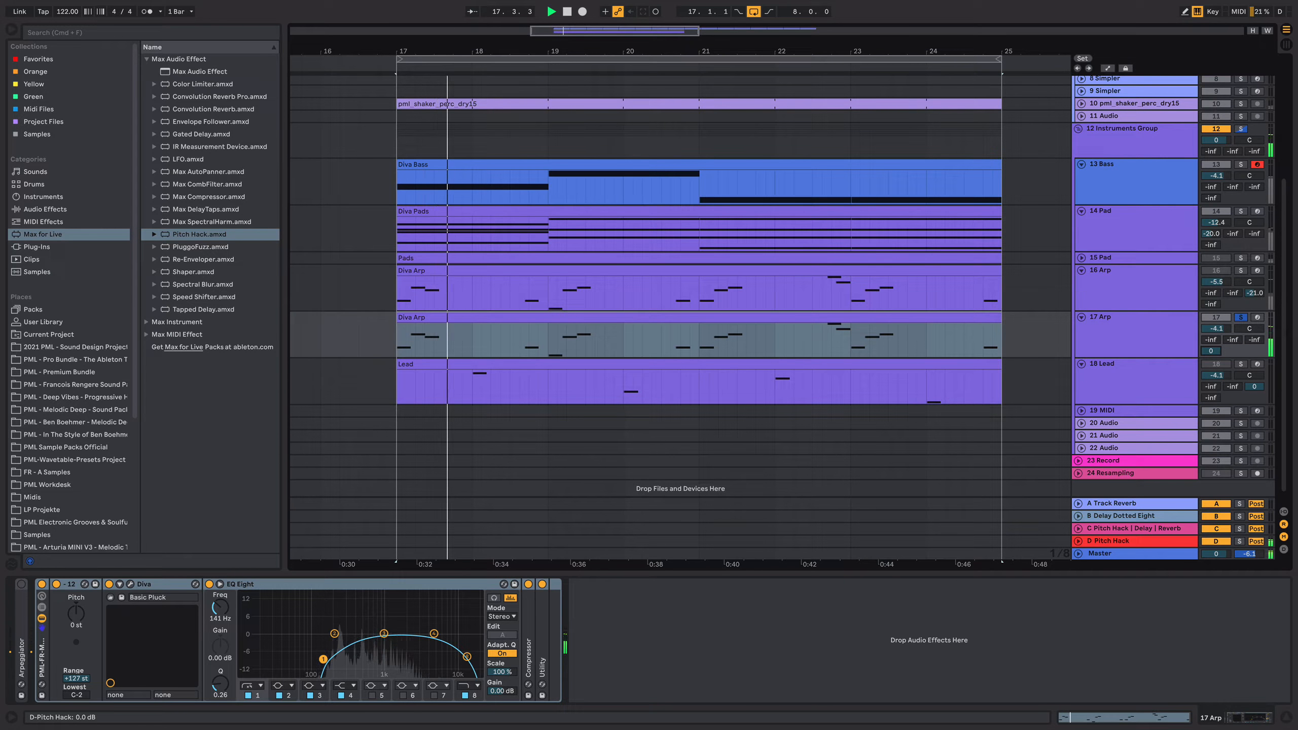
{"action": "left_click_drag", "start_coordinate": [1218, 352], "coordinate": [1218, 358]}
- Set the pitch of Pitch Hack on return track D to +12 st
{"action": "left_click", "coordinate": [1144, 541]}
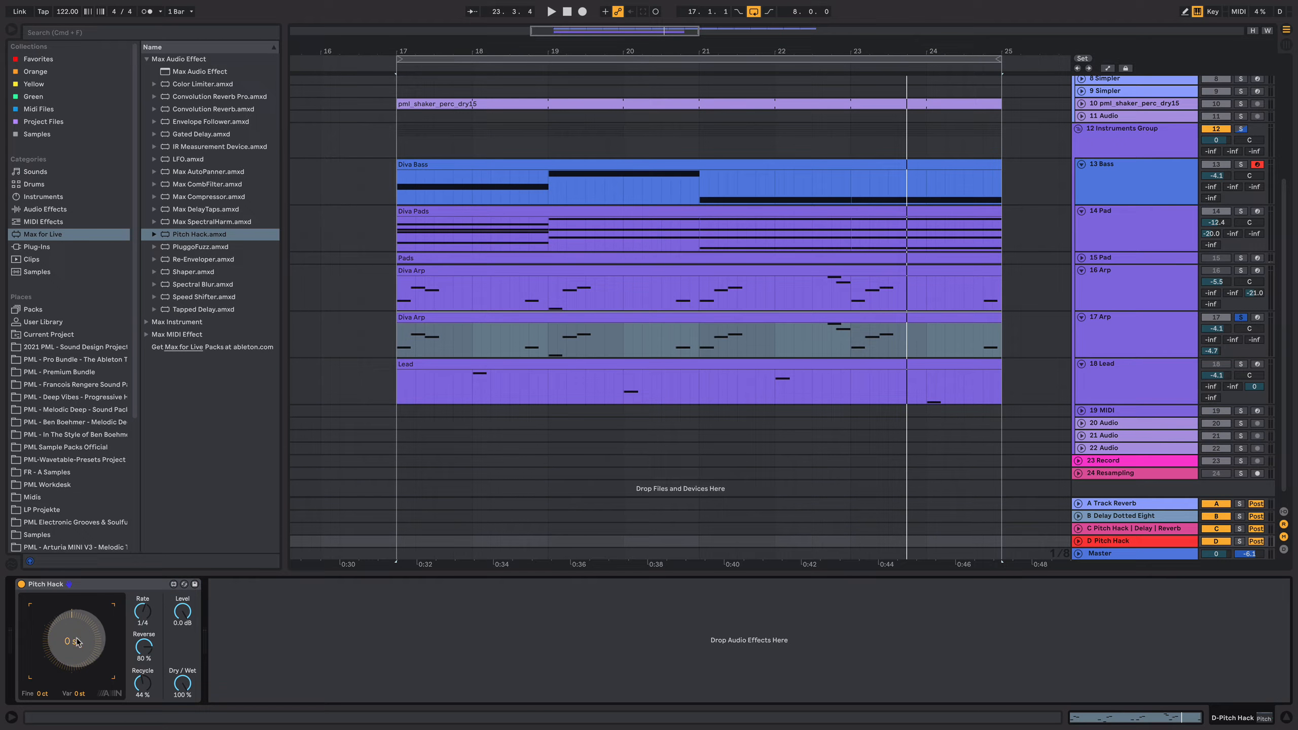
{"action": "left_click_drag", "start_coordinate": [77, 638], "coordinate": [77, 598]}
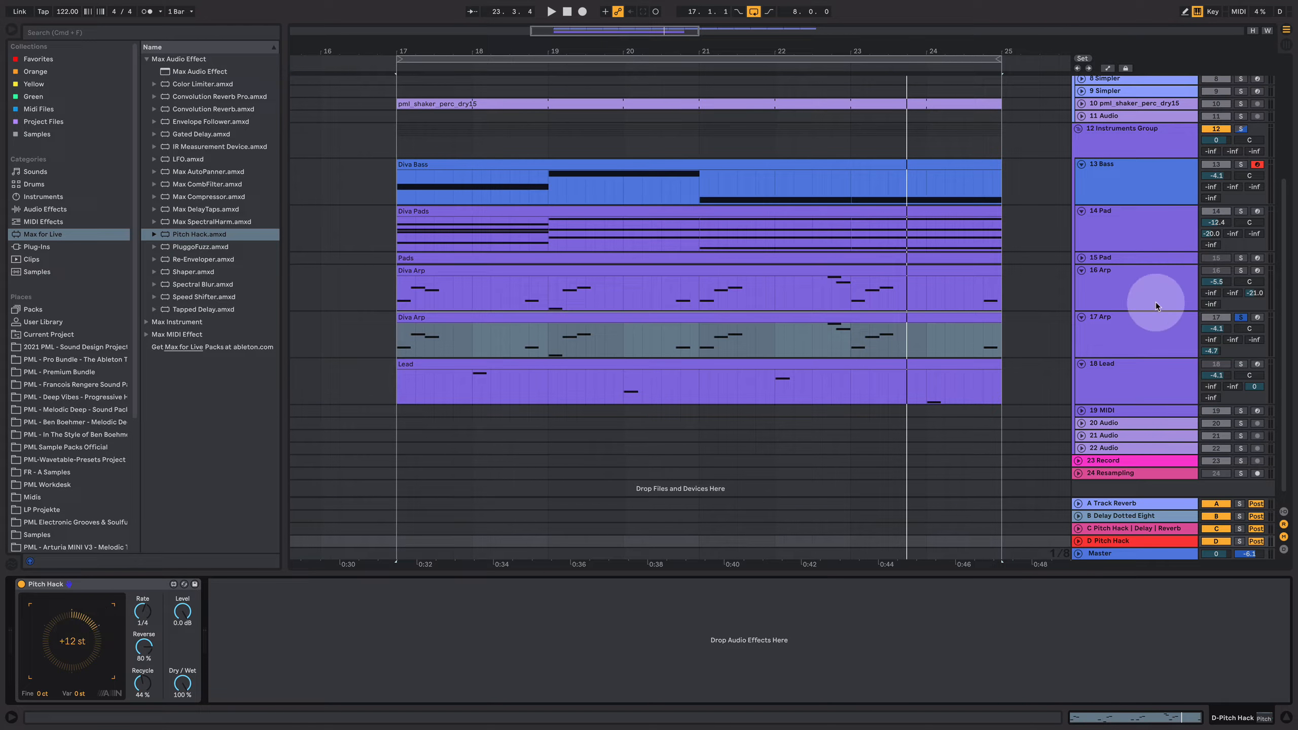
- Inspect Diva's settings on track 17 Arp and audition the arp with the pitched return effect
{"action": "left_click", "coordinate": [1135, 320]}
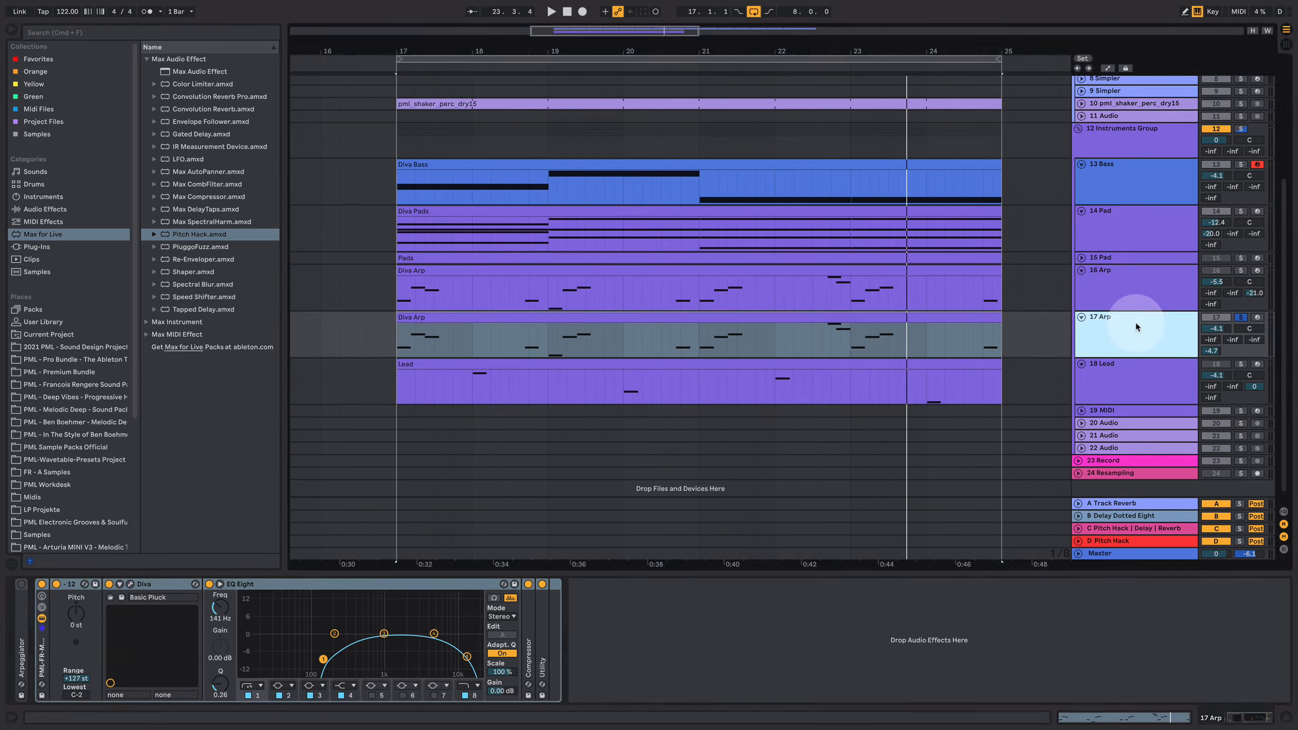
{"action": "left_click", "coordinate": [130, 585]}
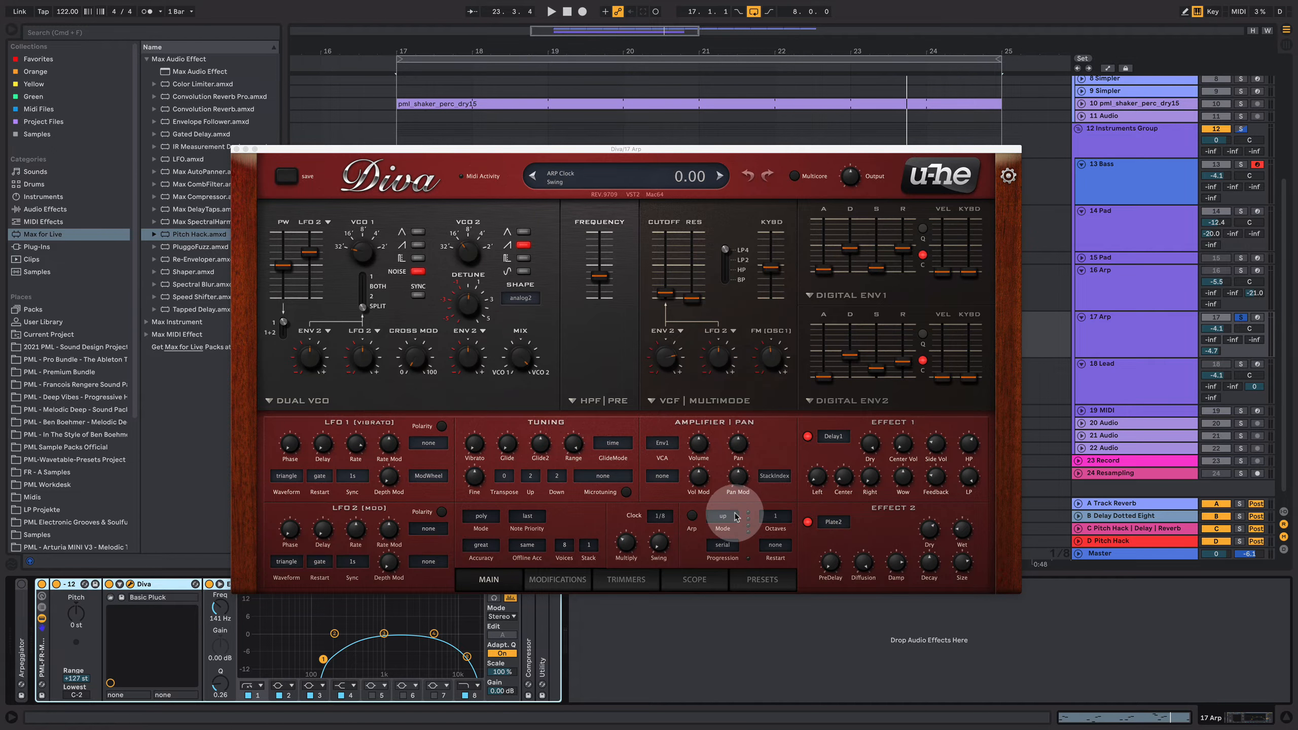
{"action": "key", "text": "space"}
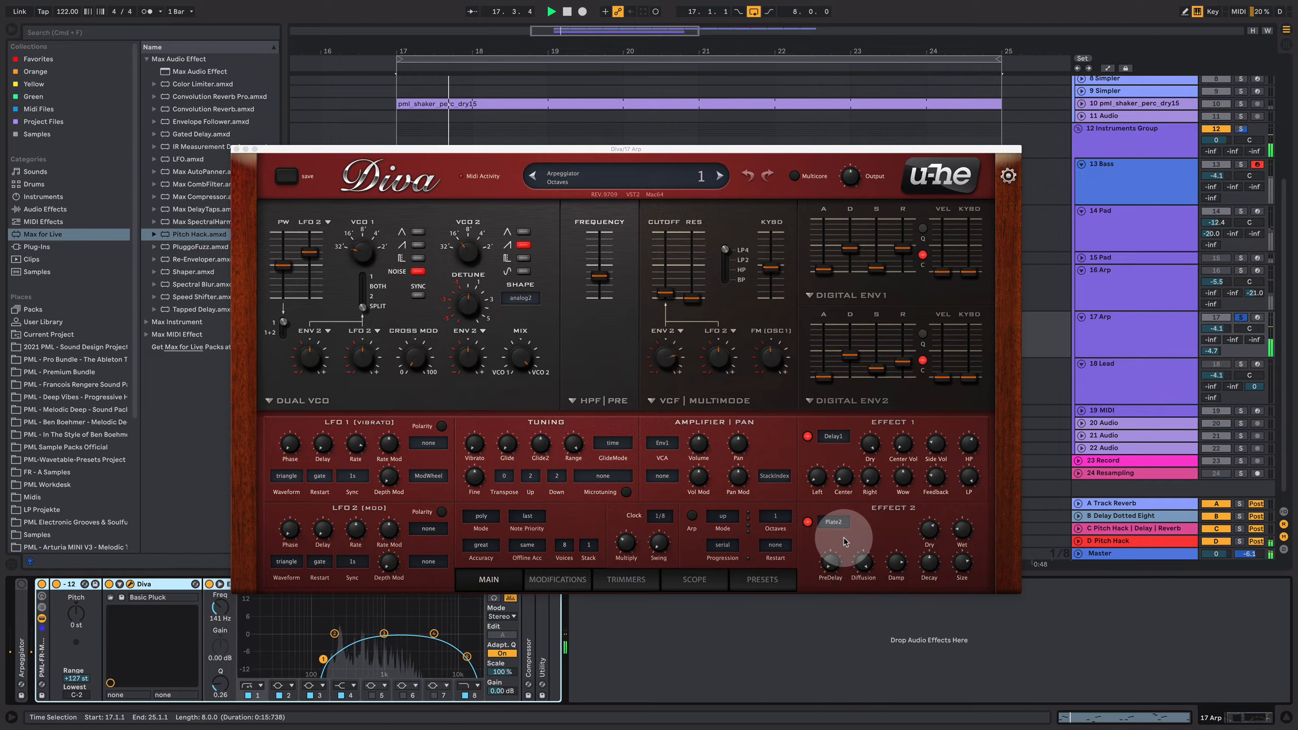
{"action": "left_click", "coordinate": [238, 149]}
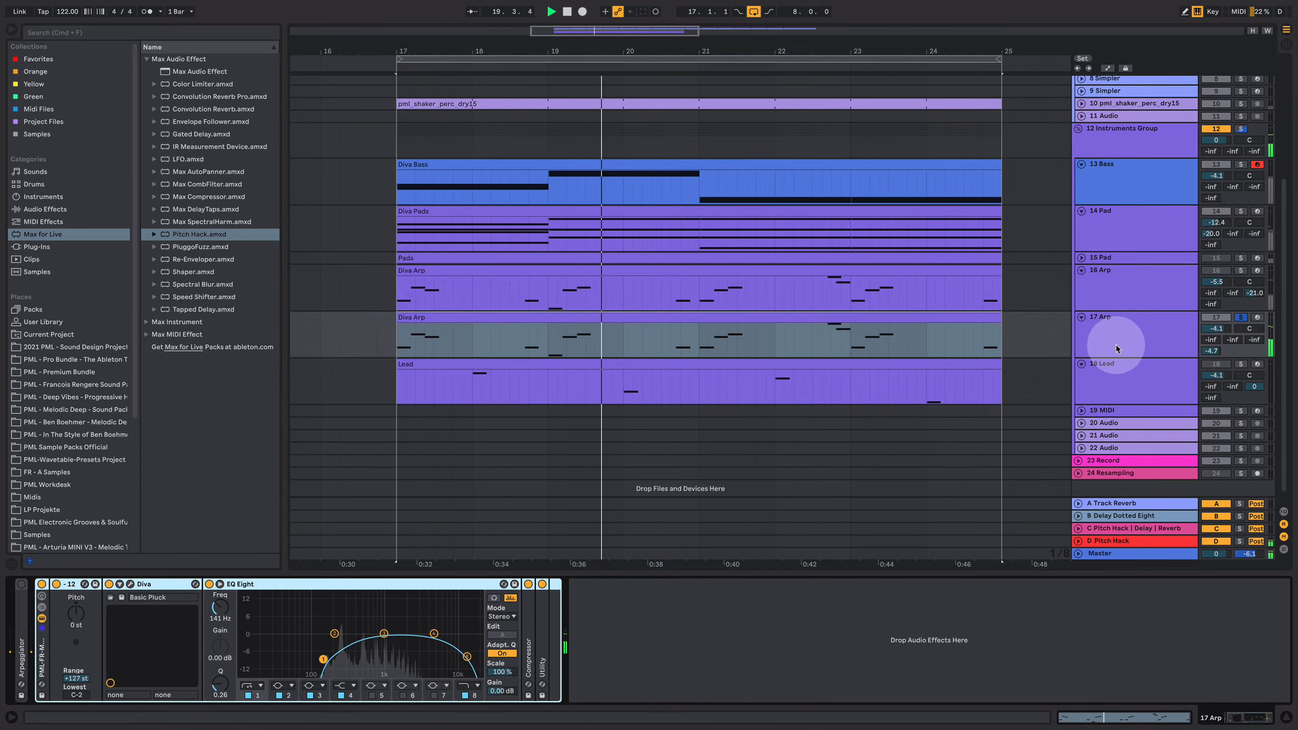
- Lower Pitch Hack's Reverse to 71% and Recycle to 36% on return track D
{"action": "left_click", "coordinate": [1157, 541]}
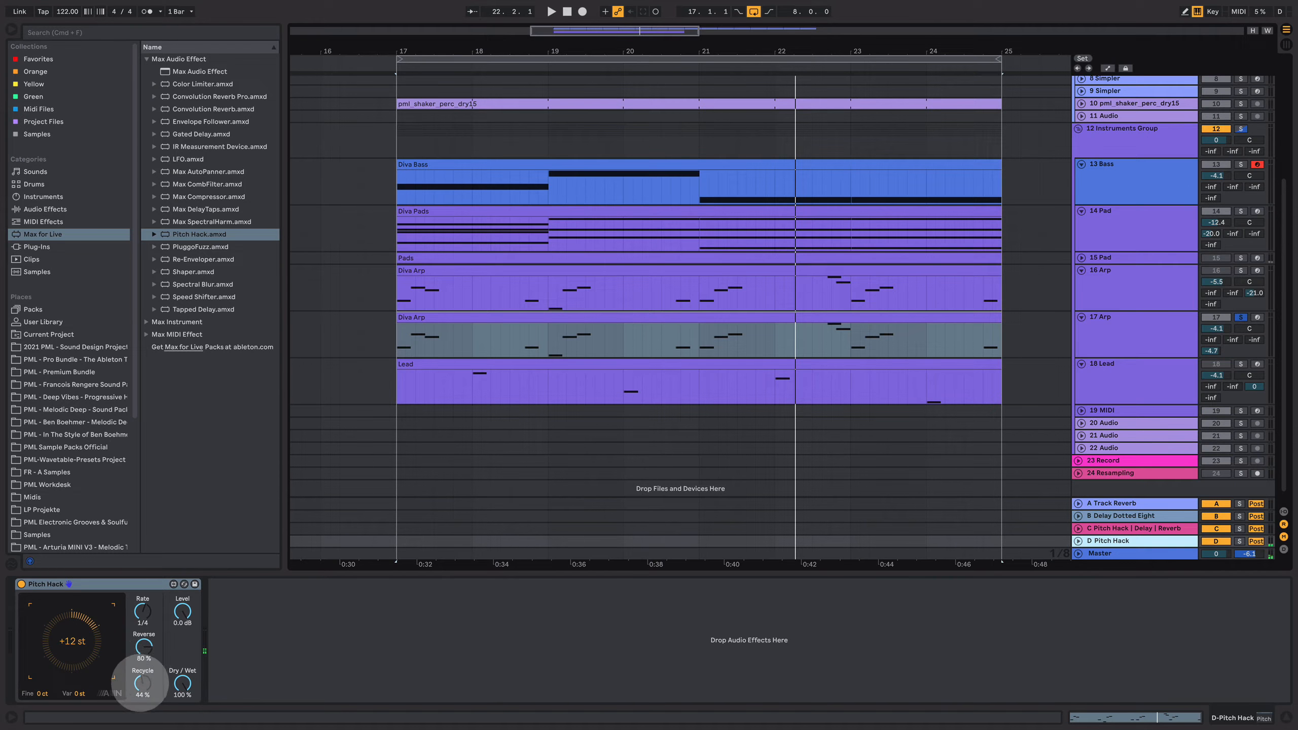
{"action": "left_click_drag", "start_coordinate": [139, 682], "coordinate": [140, 685]}
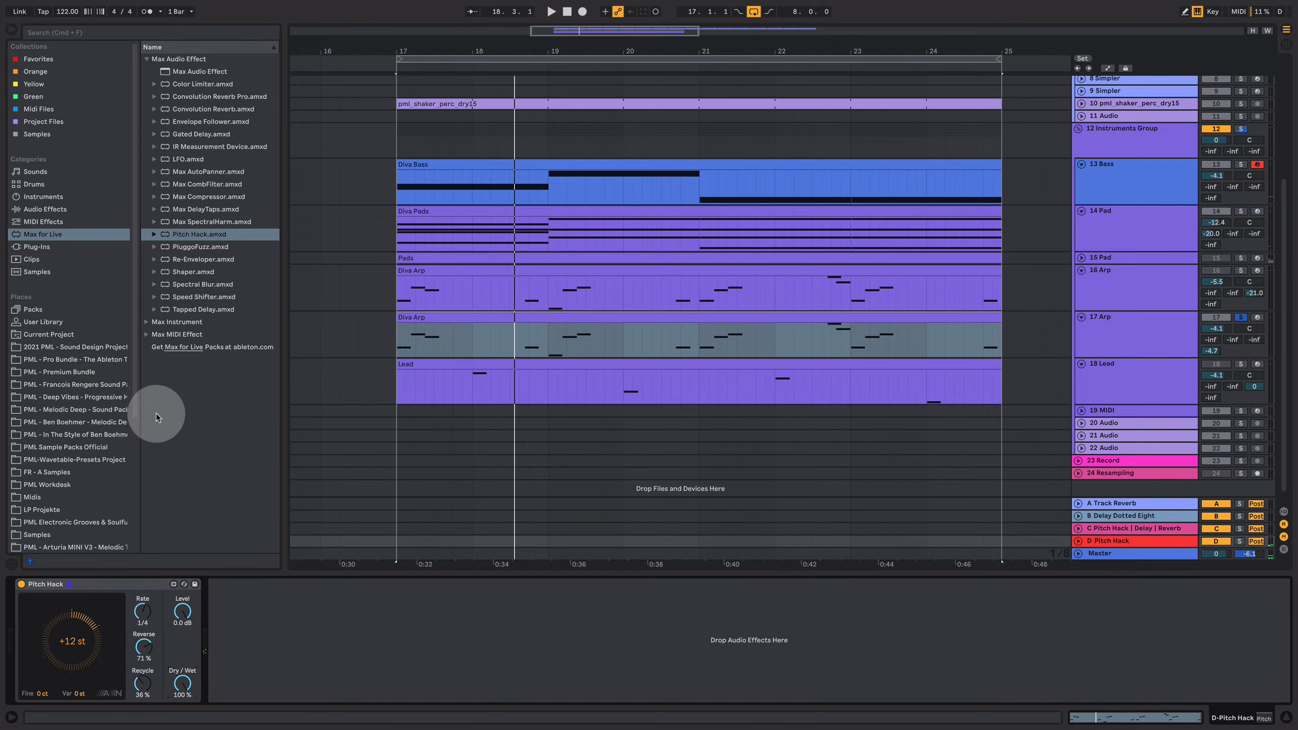
- Add Reverb and EQ Eight after Pitch Hack, and enable EQ band 8 as a high cut at 8.61 kHz
{"action": "left_click", "coordinate": [35, 209]}
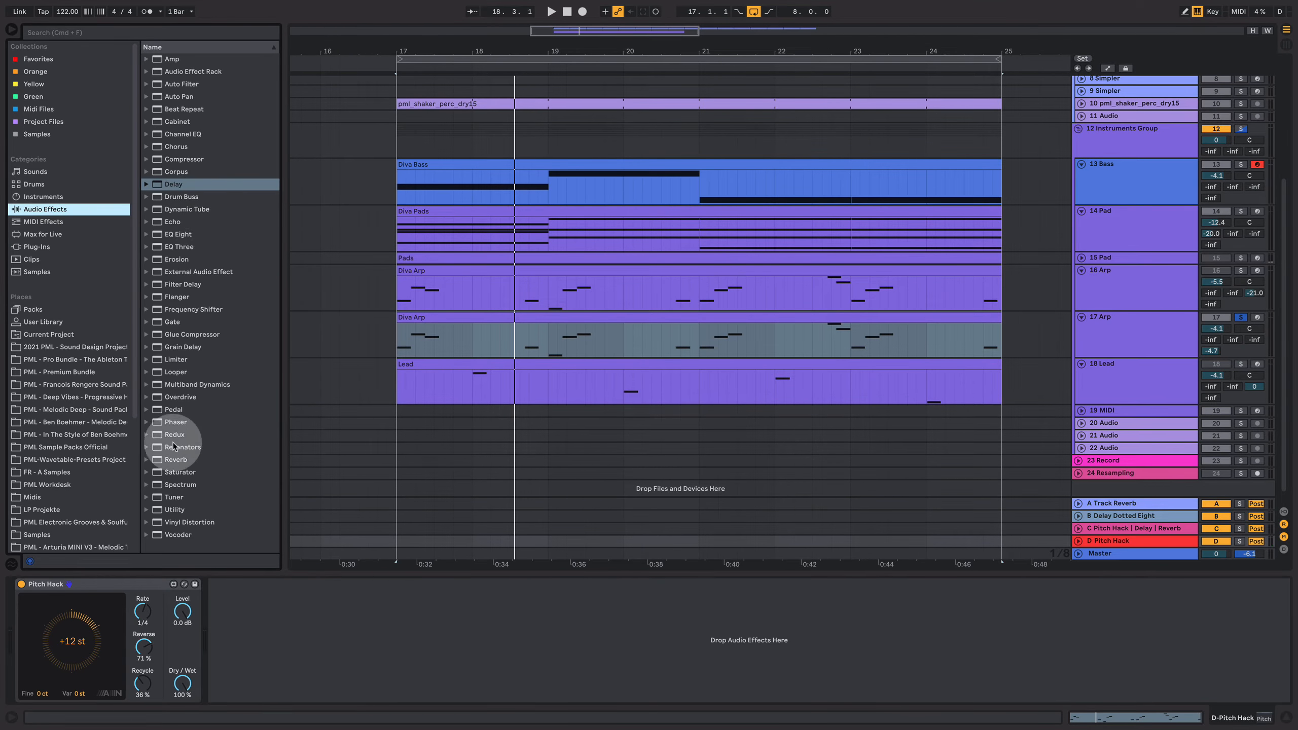
{"action": "double_click", "coordinate": [183, 460]}
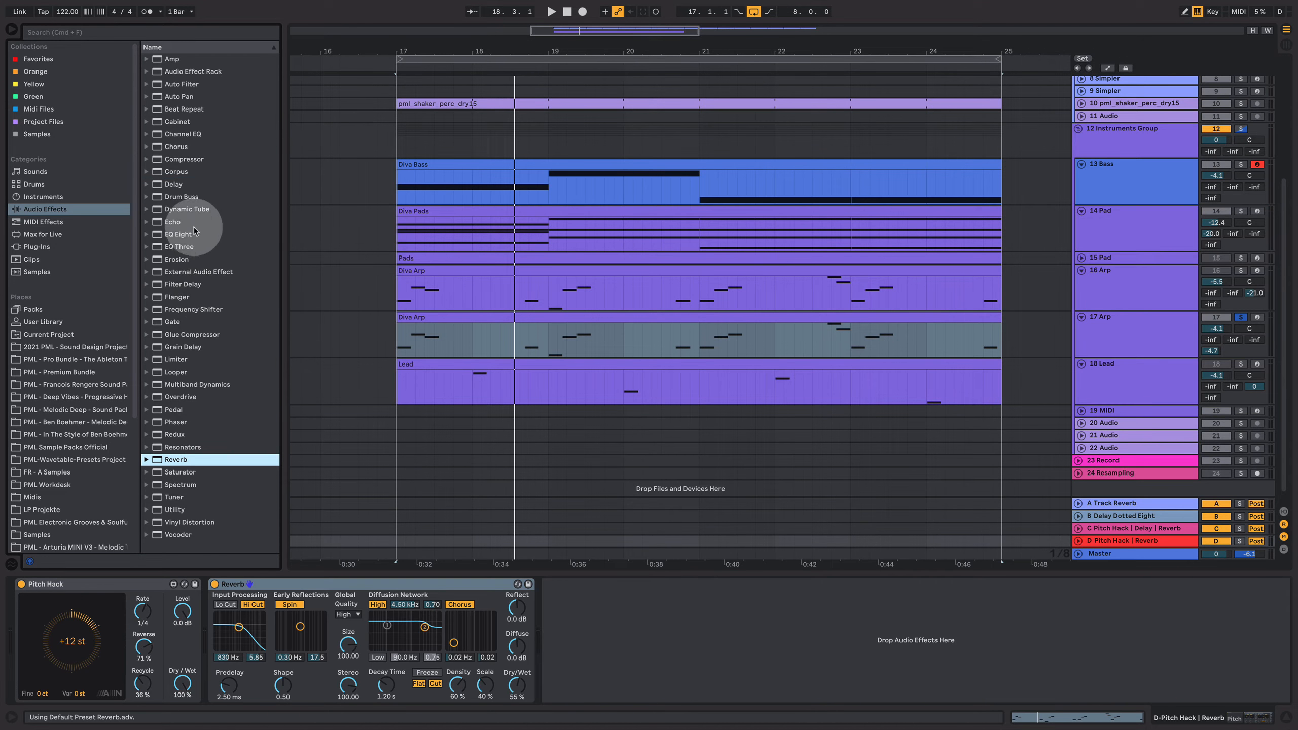
{"action": "left_click_drag", "start_coordinate": [178, 234], "coordinate": [719, 582]}
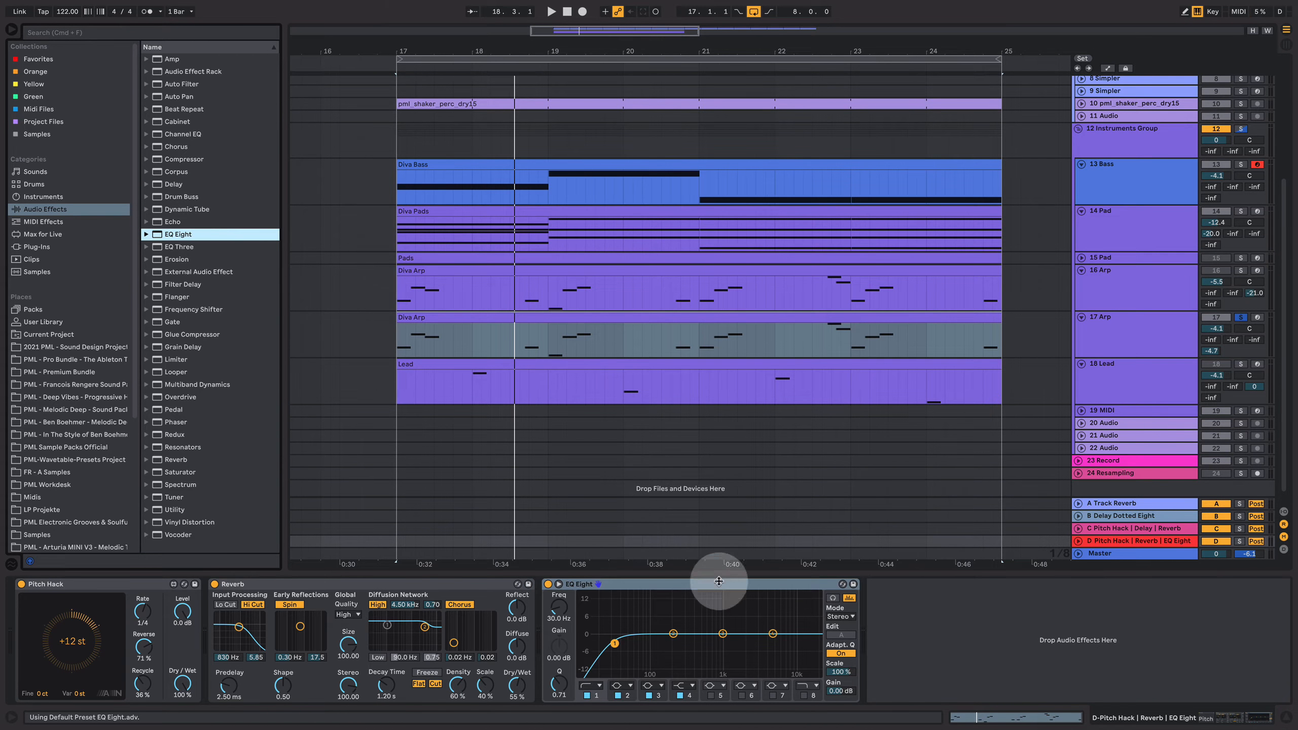
{"action": "left_click", "coordinate": [804, 695]}
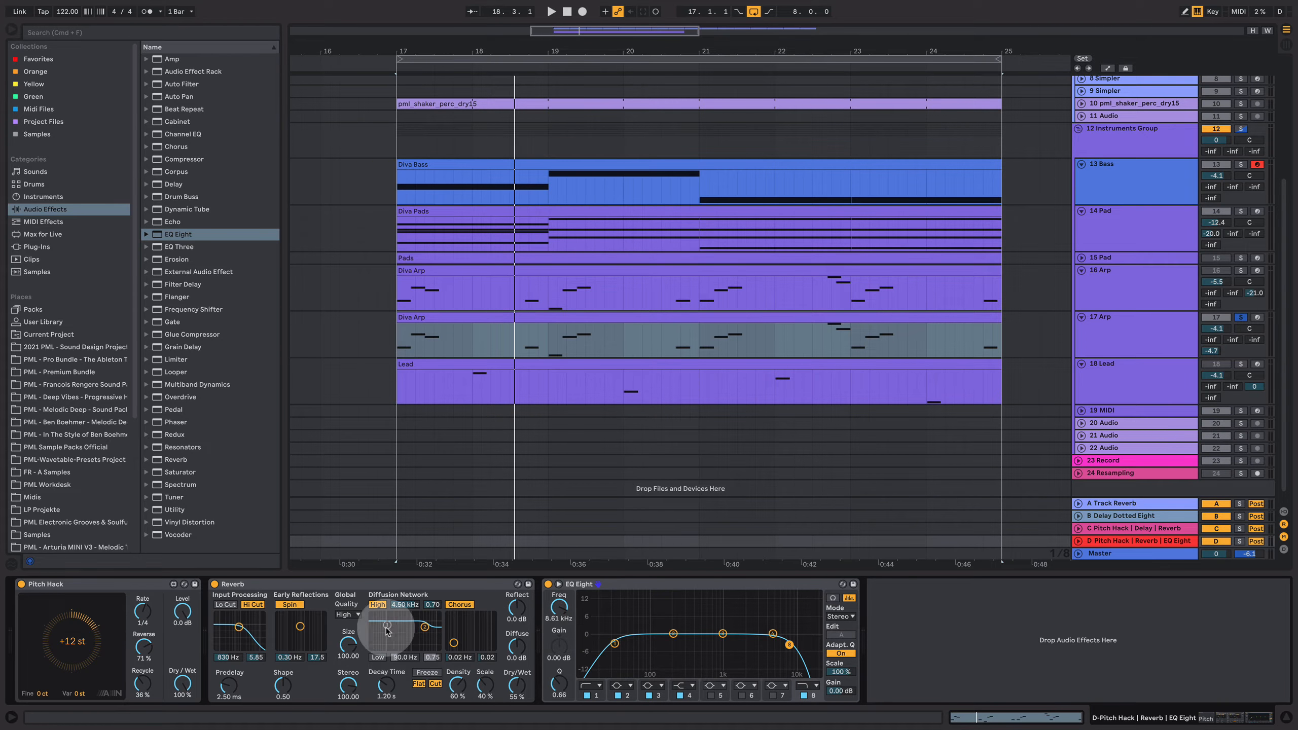
- During playback, set Reverb's Decay Time to 5.96 s and its input Hi Cut to 5.65 kHz
{"action": "key", "text": "space"}
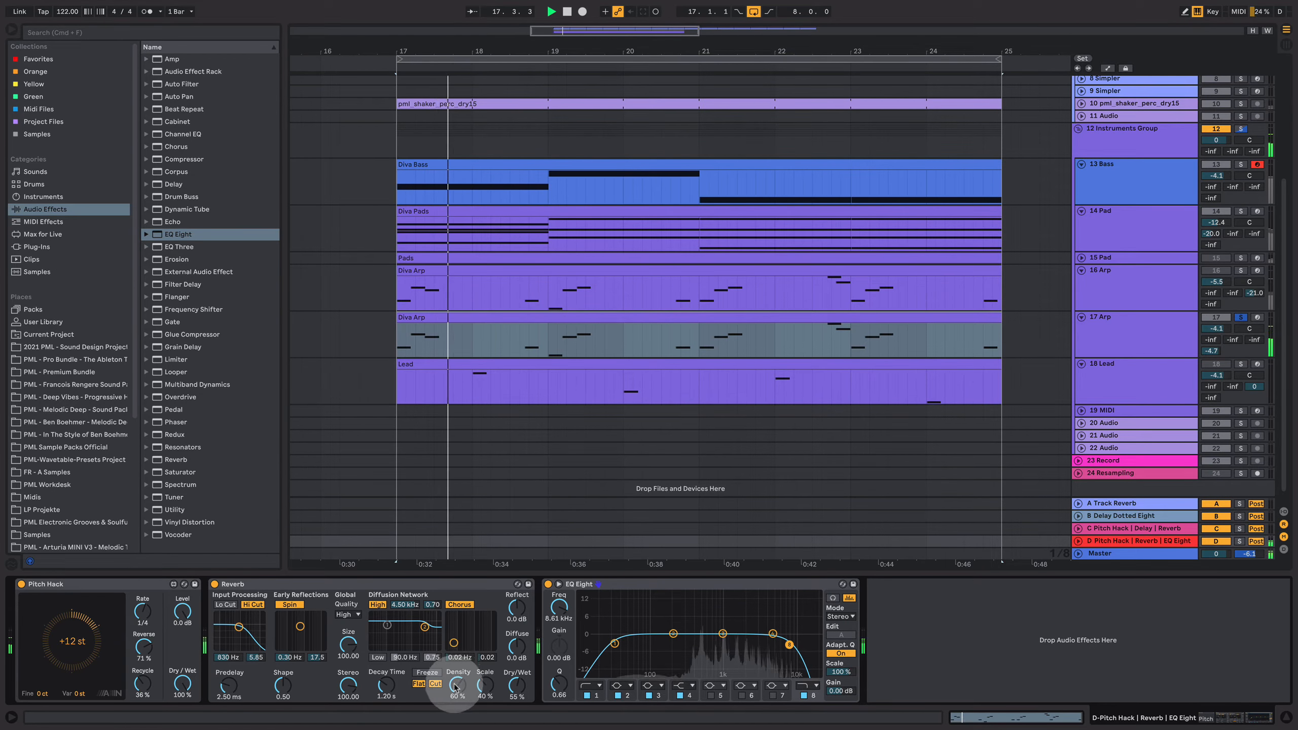
{"action": "left_click_drag", "start_coordinate": [386, 690], "coordinate": [387, 657]}
{"action": "key", "text": "space"}
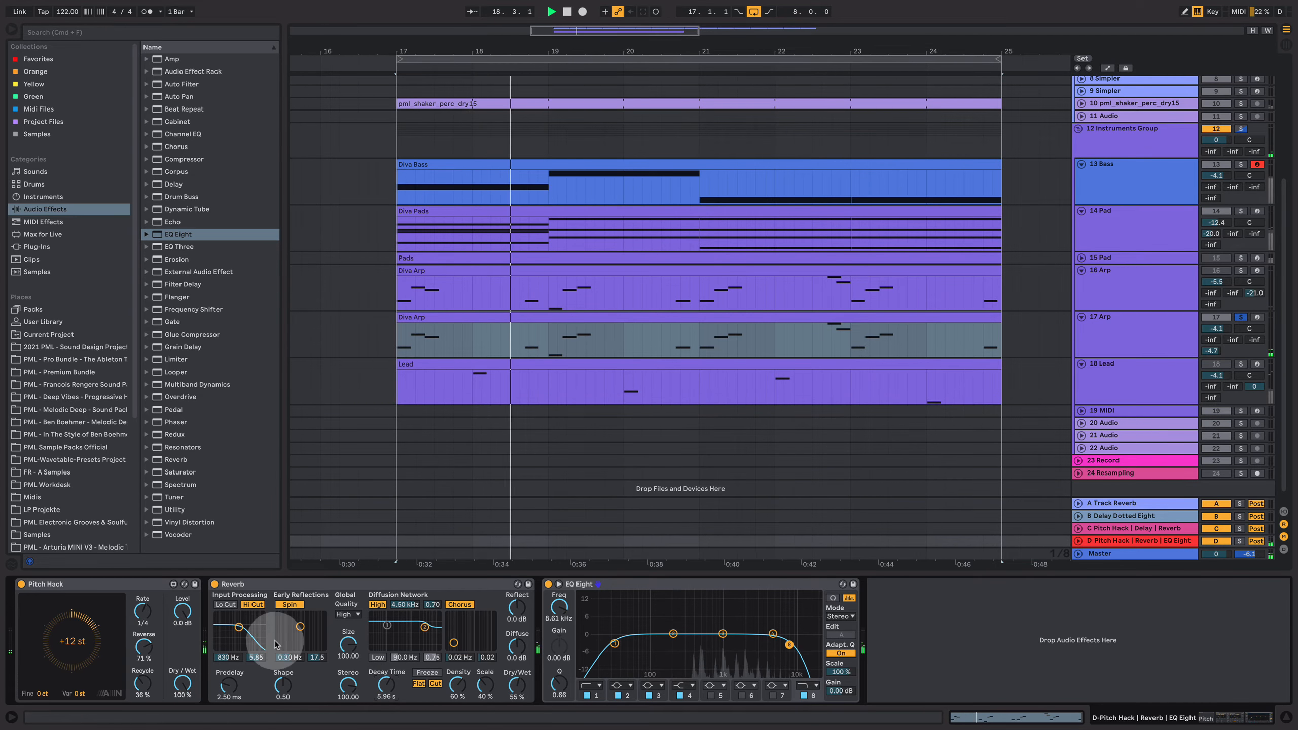
{"action": "left_click_drag", "start_coordinate": [239, 627], "coordinate": [253, 624]}
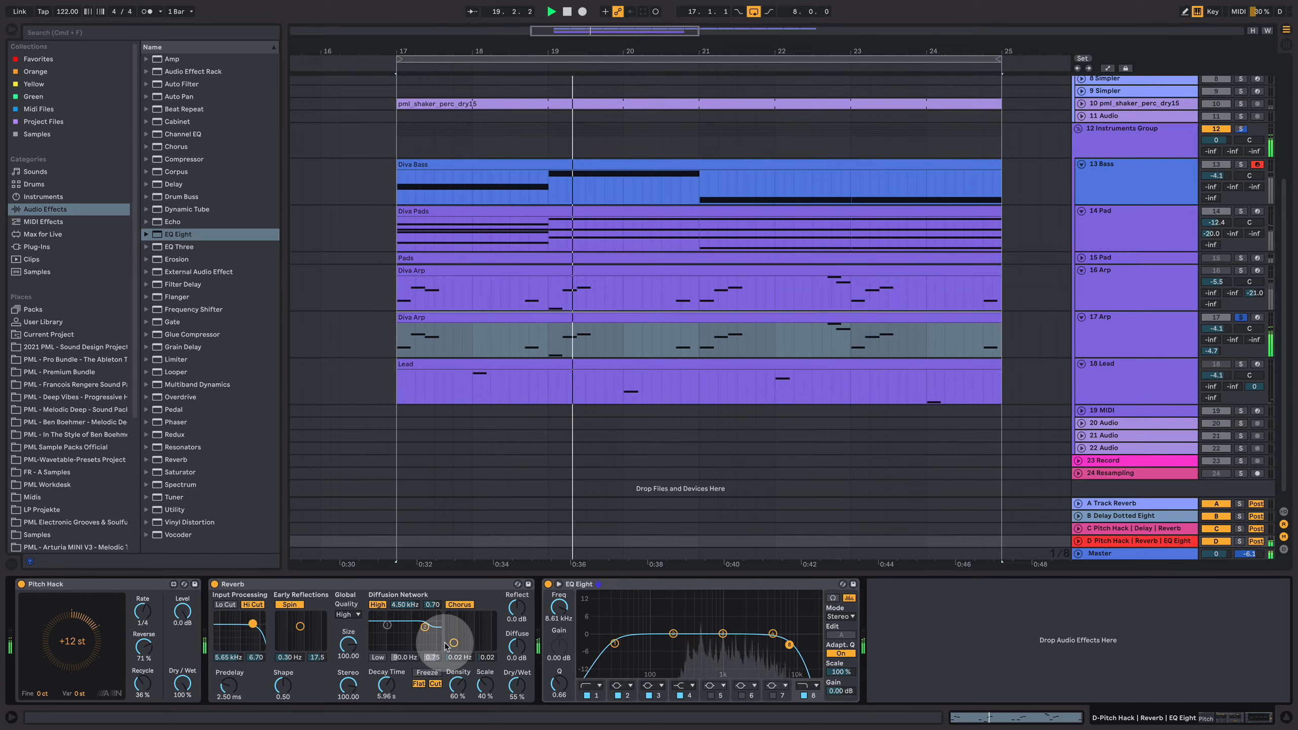
- Lower EQ Eight's high-cut frequency slightly and raise its band 1 low cut to 316 Hz
{"action": "left_click_drag", "start_coordinate": [789, 644], "coordinate": [783, 644]}
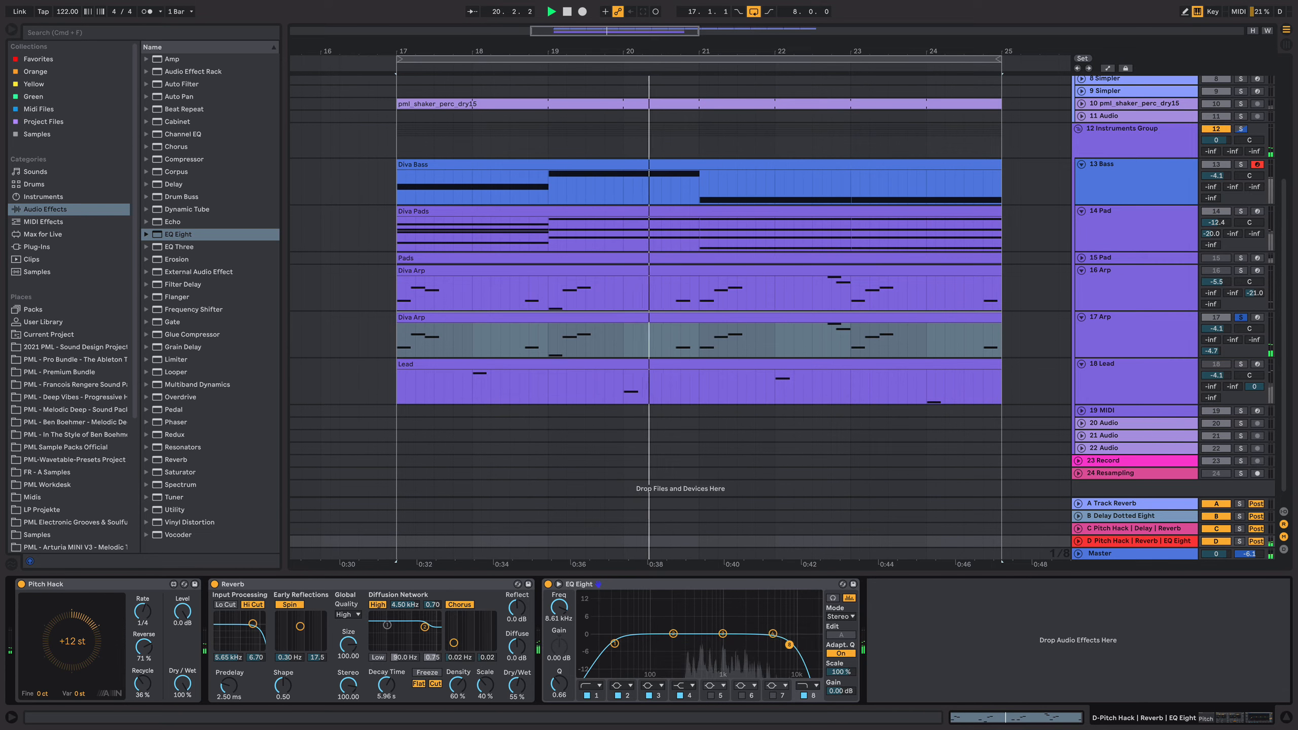
{"action": "left_click_drag", "start_coordinate": [614, 644], "coordinate": [688, 645]}
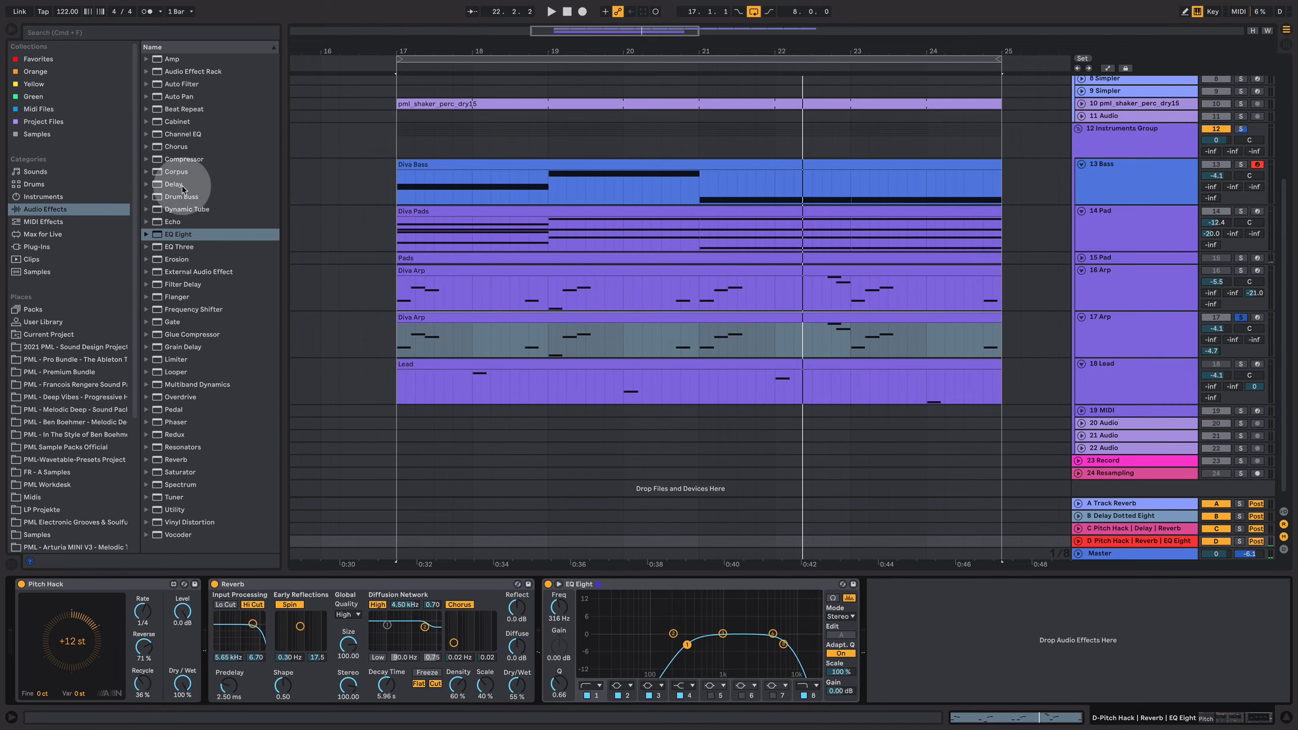
- Insert Delay between Pitch Hack and Reverb with Feedback at 60% and Dry/Wet at 33%, and audition it
{"action": "left_click_drag", "start_coordinate": [182, 189], "coordinate": [278, 636]}
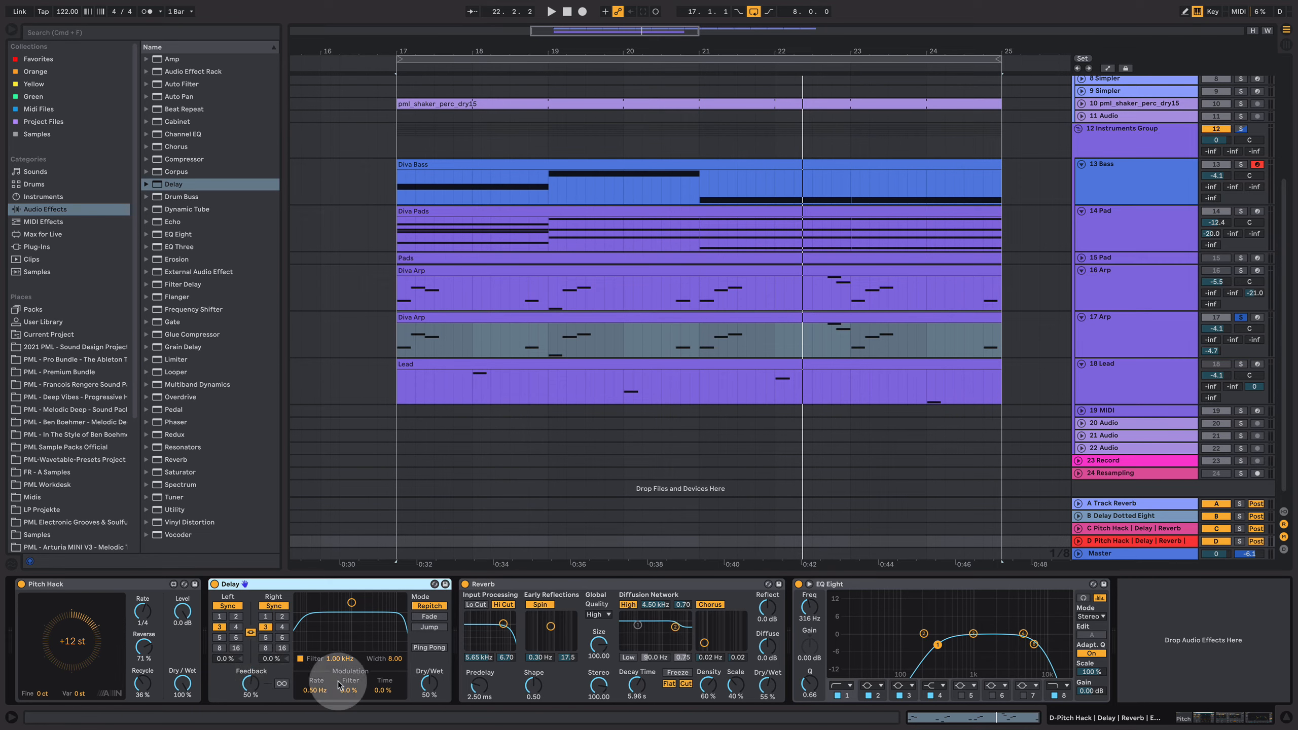
{"action": "left_click", "coordinate": [248, 692]}
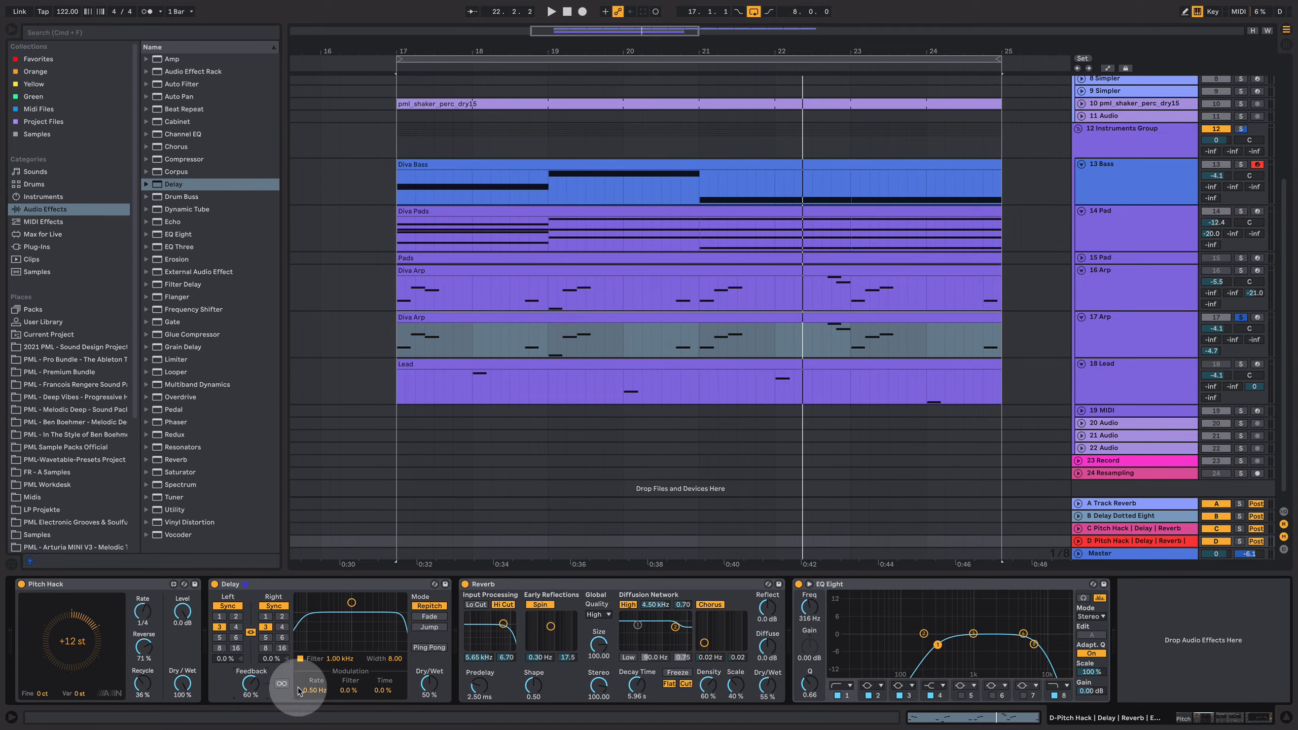
{"action": "left_click_drag", "start_coordinate": [432, 684], "coordinate": [435, 687]}
{"action": "key", "text": "space"}
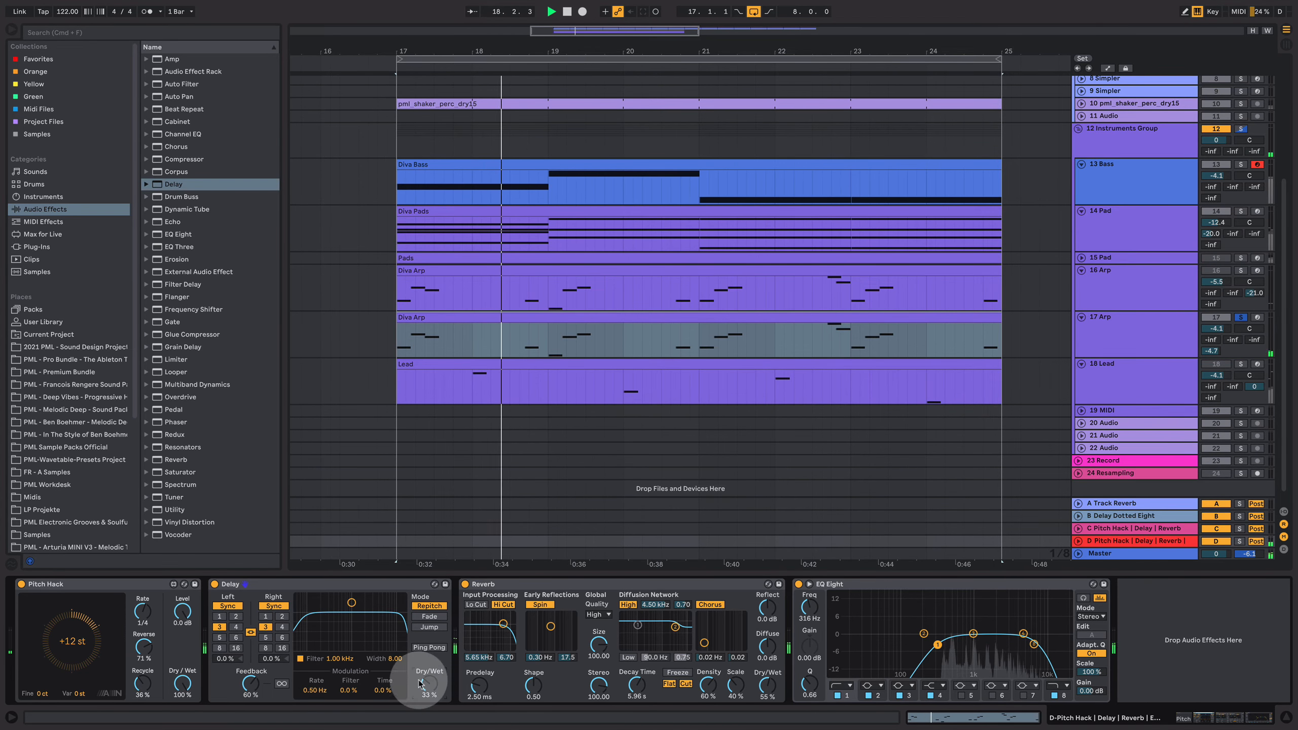
- Set Delay's filter to 1.80 kHz with a width of 7.32 and enable Ping Pong
{"action": "left_click_drag", "start_coordinate": [351, 602], "coordinate": [362, 607]}
{"action": "left_click", "coordinate": [431, 648]}
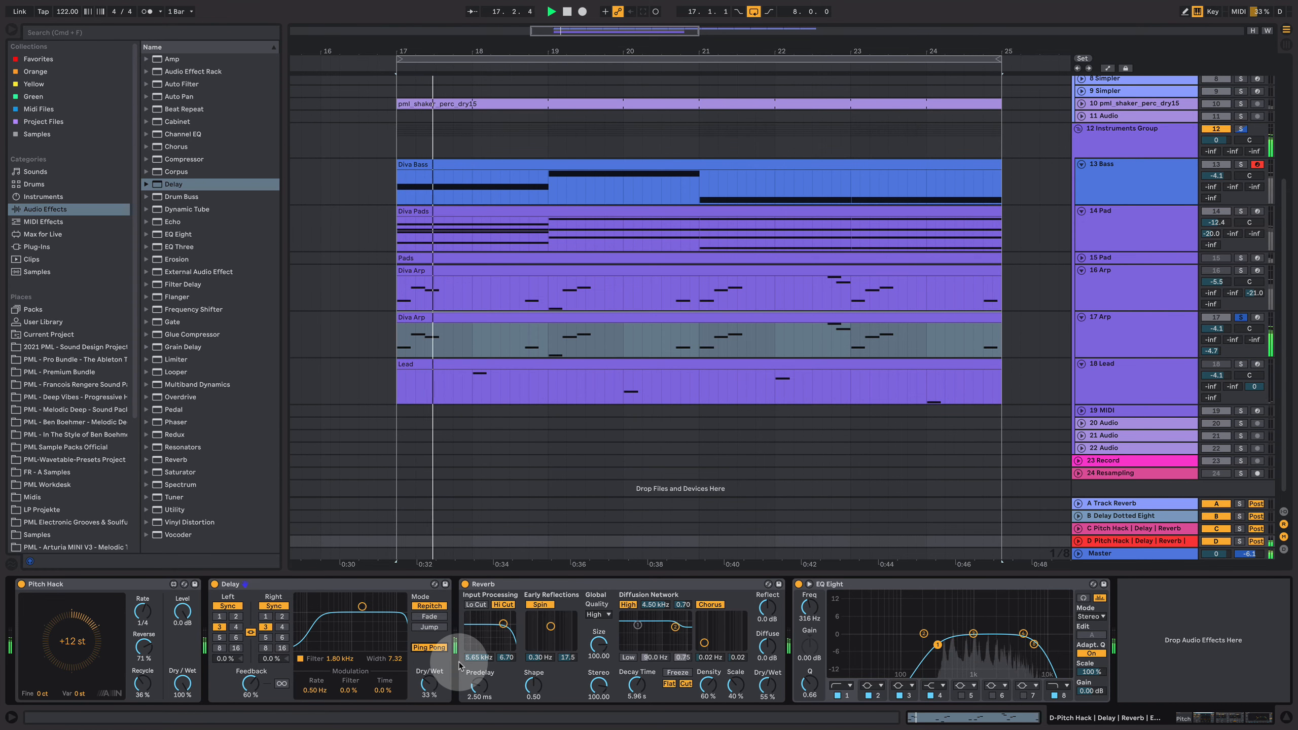
{"action": "key", "text": "space"}
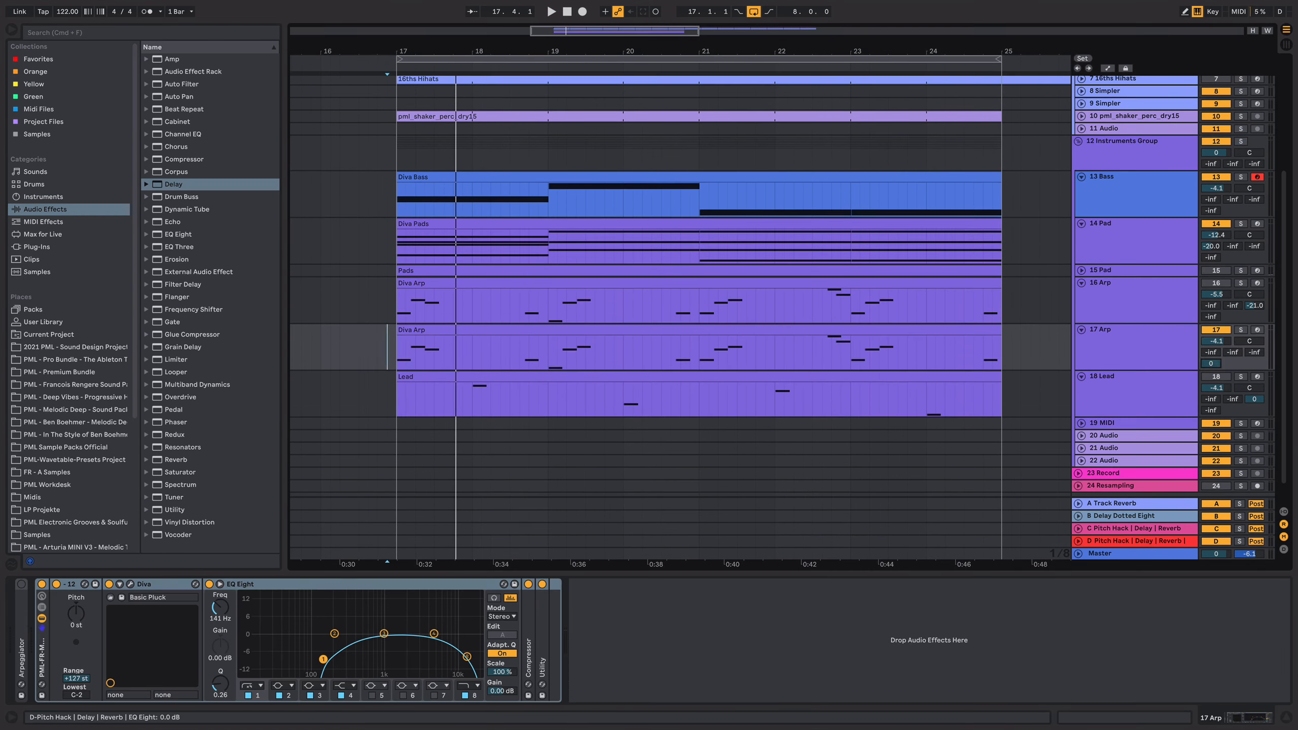
- Audition the full mix and set track 17 Arp's send to return track D to -7.5 dB
{"action": "key", "text": "space"}
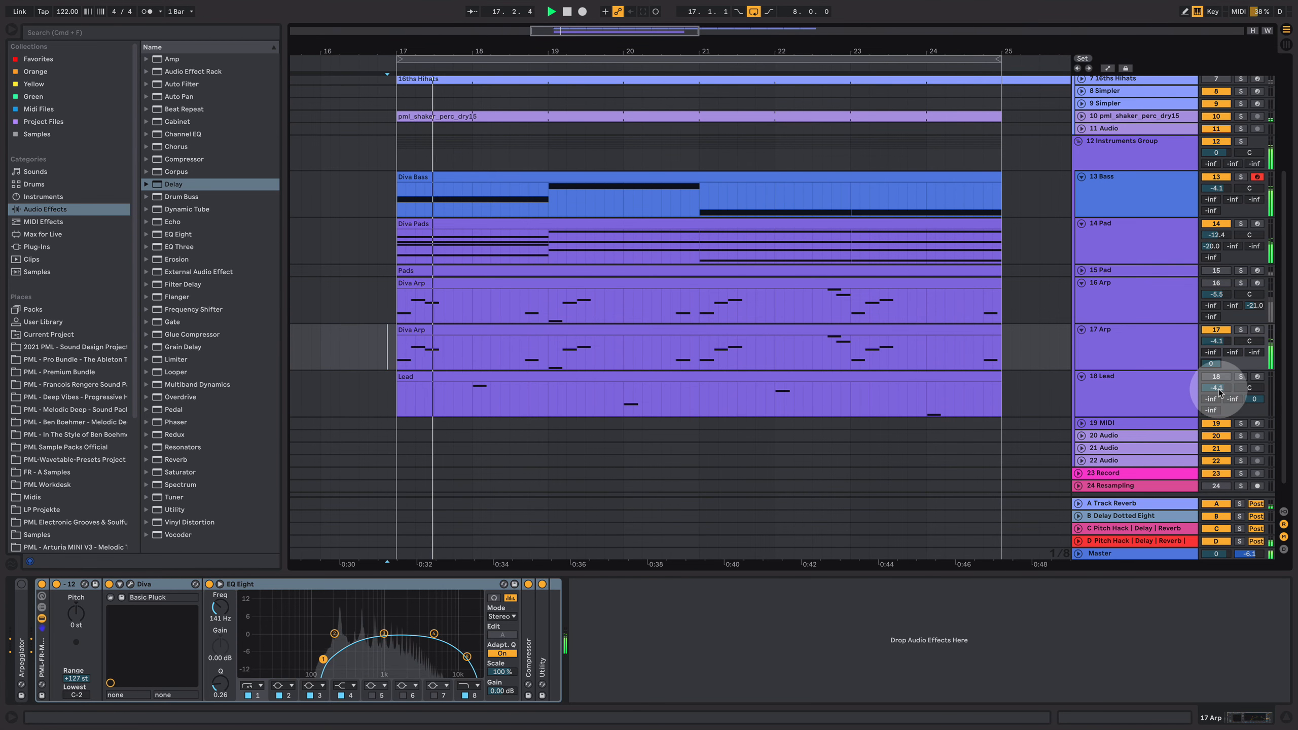
{"action": "left_click_drag", "start_coordinate": [1212, 364], "coordinate": [1215, 383]}
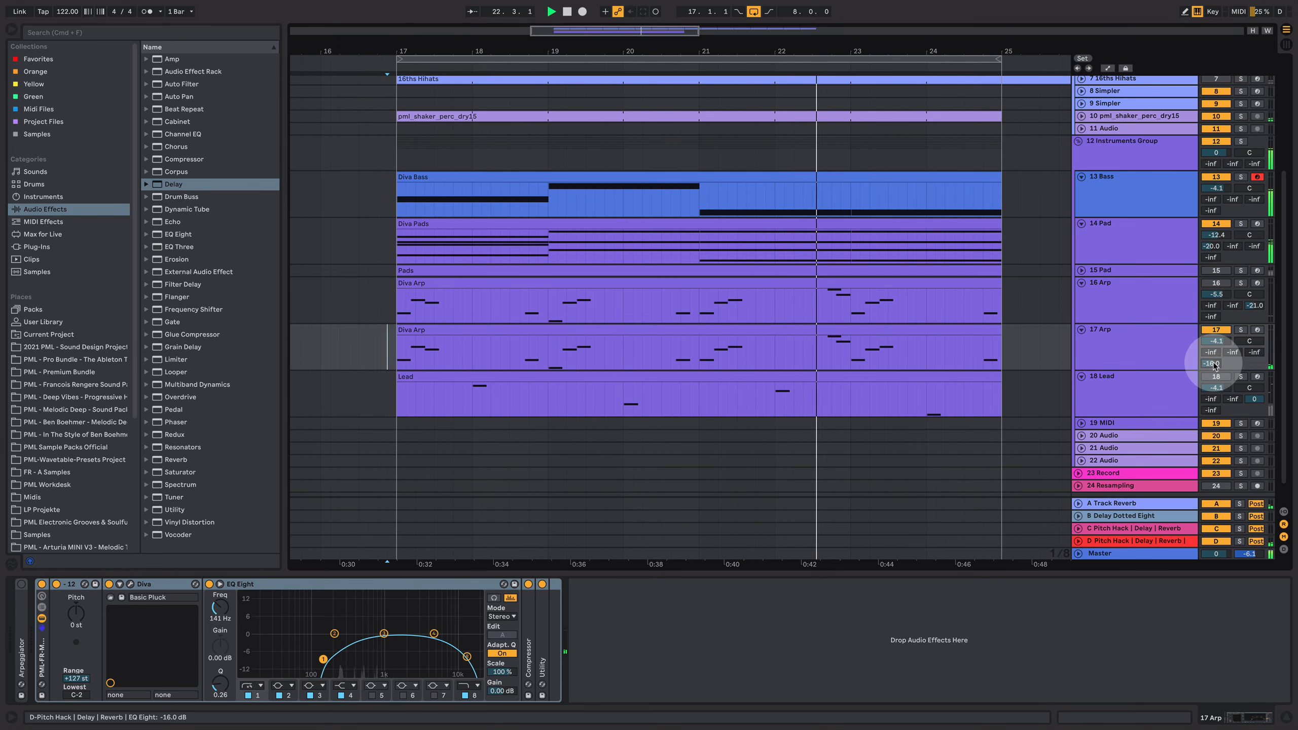
{"action": "left_click_drag", "start_coordinate": [1214, 365], "coordinate": [1214, 355]}
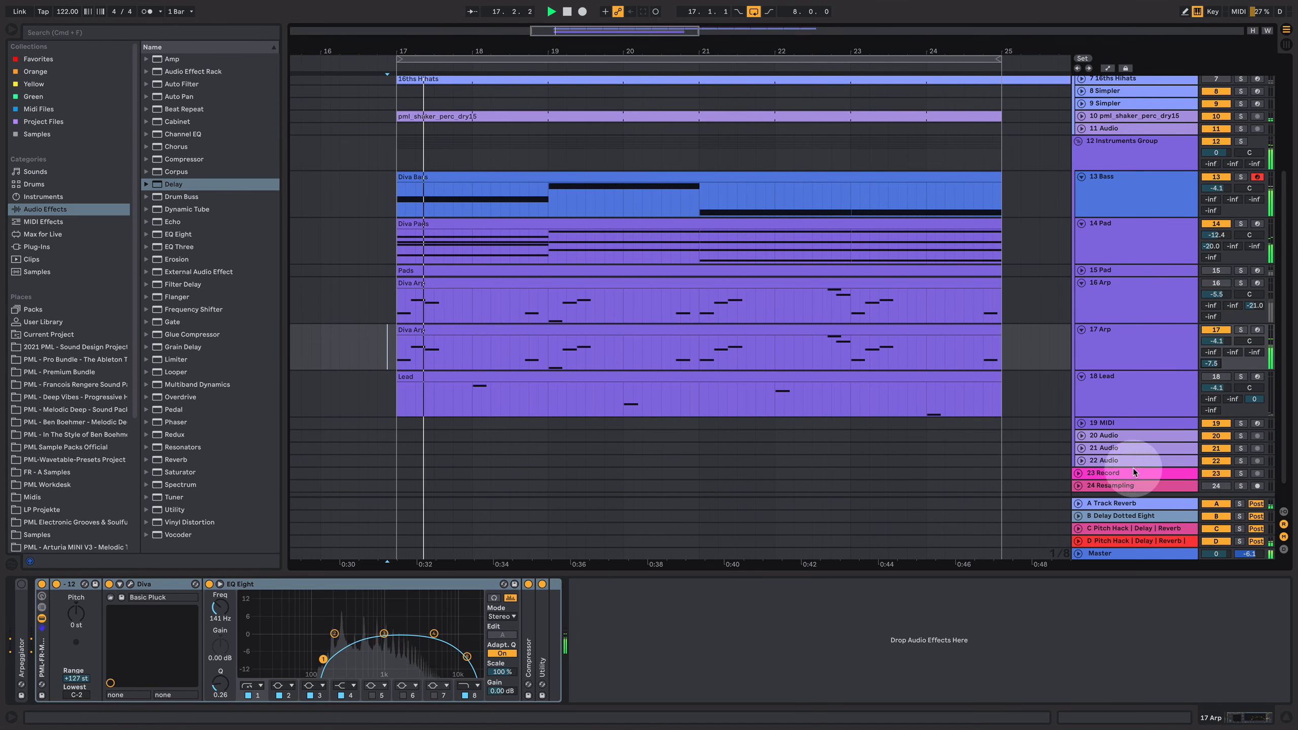
- Lower the EQ Eight low-cut frequency on return track D to 135 Hz
{"action": "left_click", "coordinate": [1143, 540]}
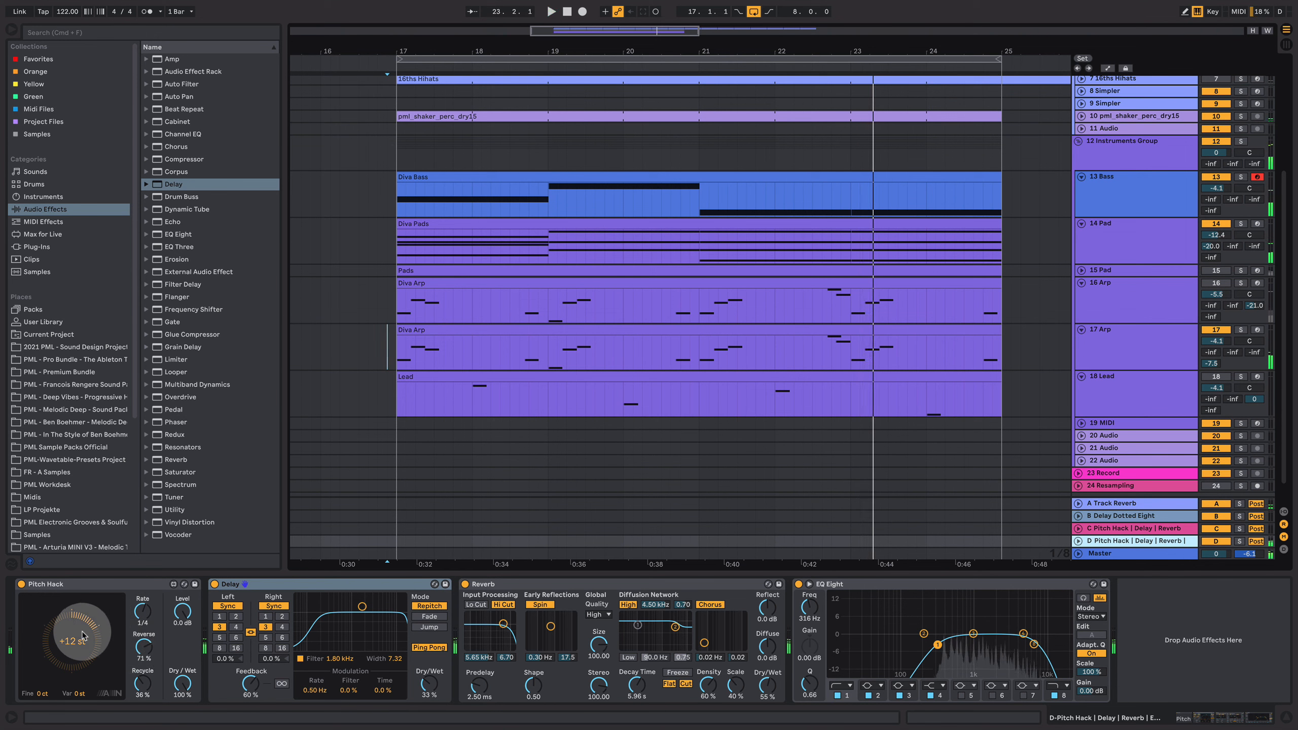
{"action": "left_click", "coordinate": [715, 379]}
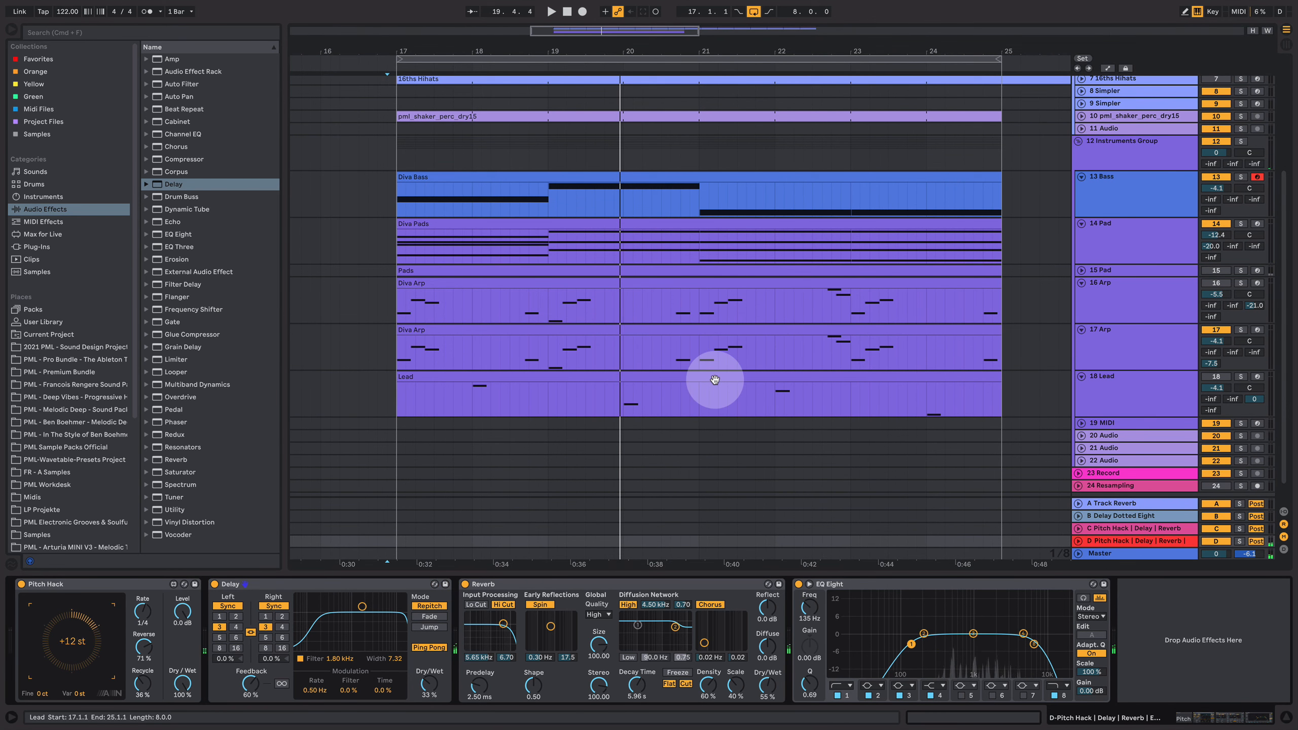